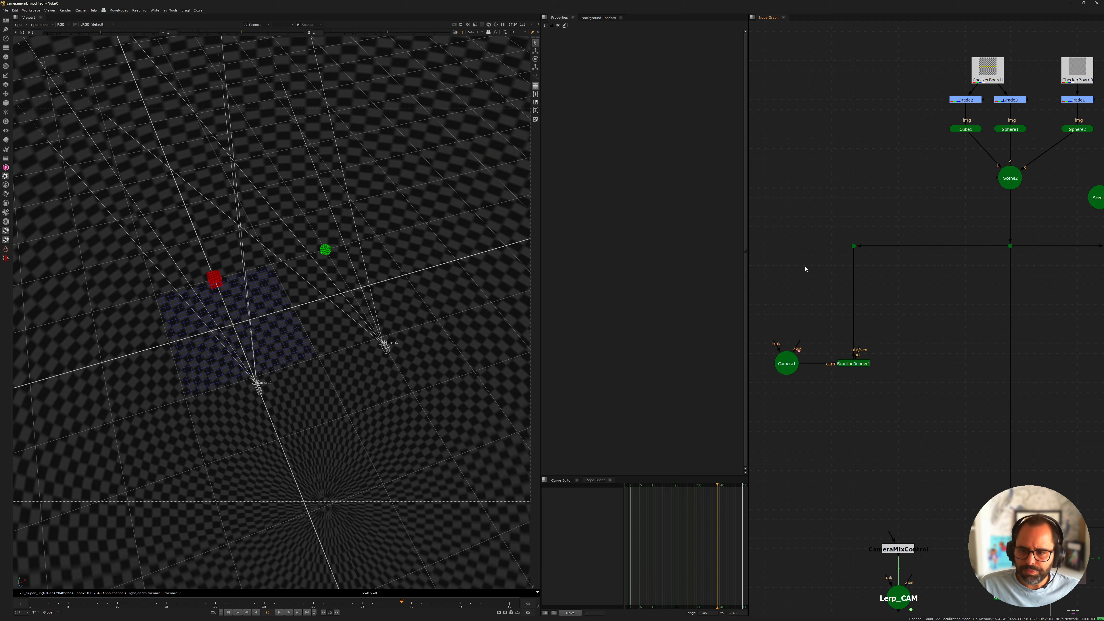
# Play and scrub the timeline to examine how the two cameras move through the 3D scene
pyautogui.moveTo(805, 269); pyautogui.dragTo(893, 389)
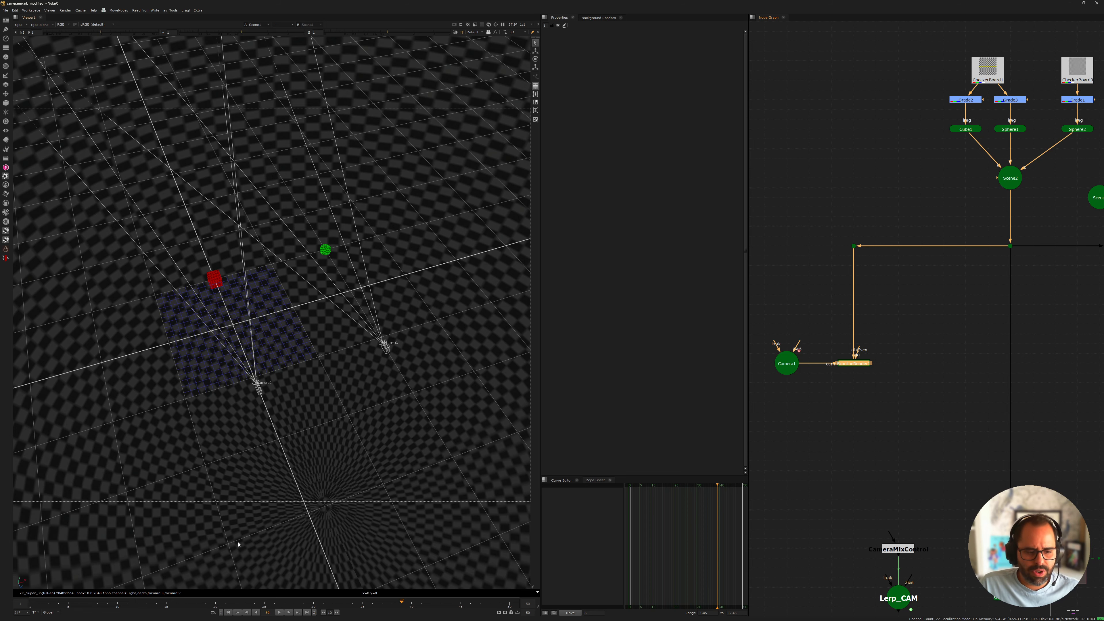
pyautogui.click(280, 613)
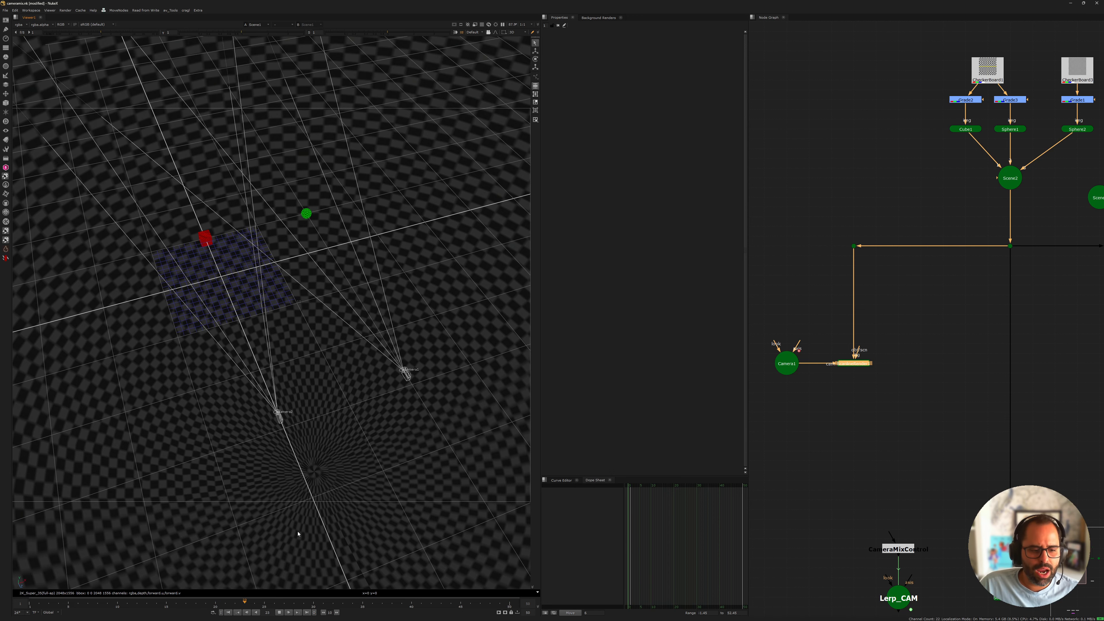
pyautogui.click(279, 612)
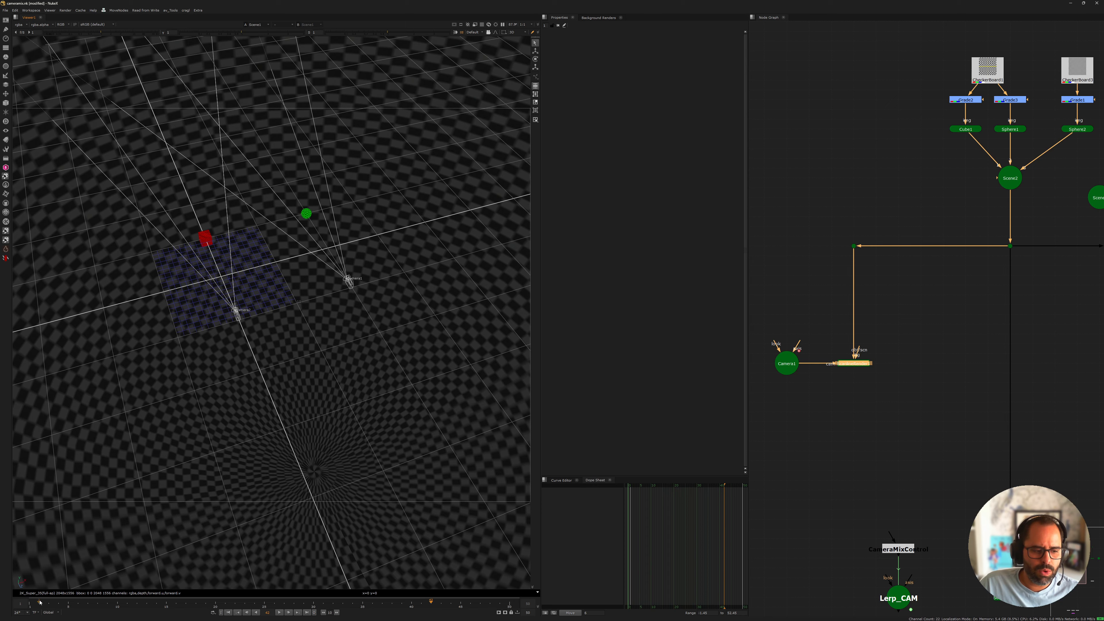
pyautogui.moveTo(40, 602); pyautogui.dragTo(352, 601)
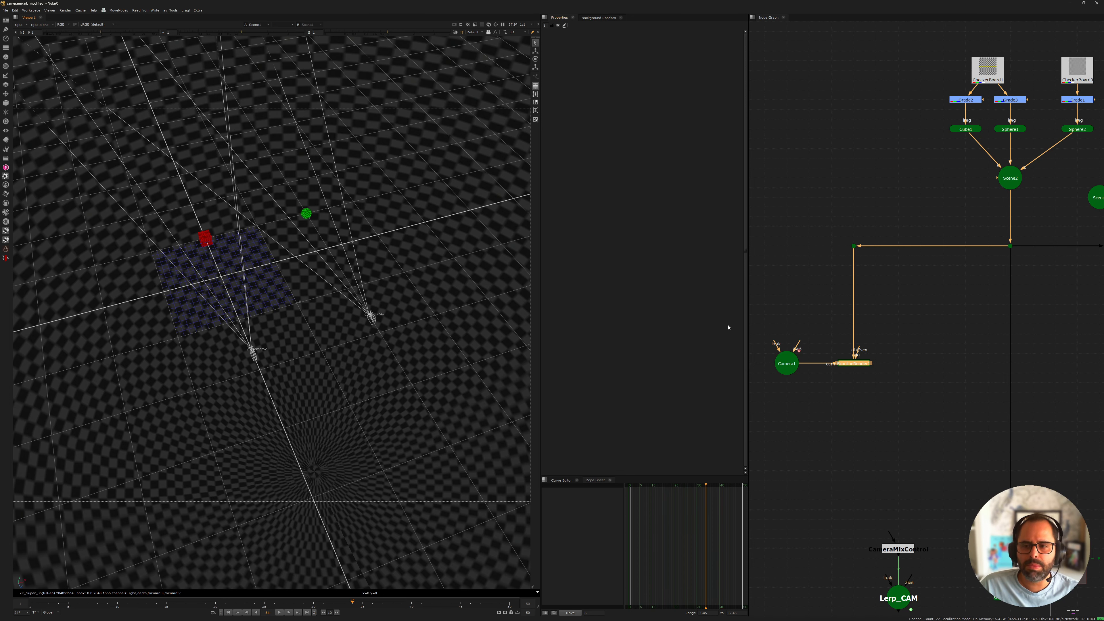
# Open the CameraMixControl node's properties and select the Lerp_CAM node linked to it
pyautogui.moveTo(1002, 219); pyautogui.dragTo(858, 230, button='middle')
pyautogui.scroll(-1, 859, 229)
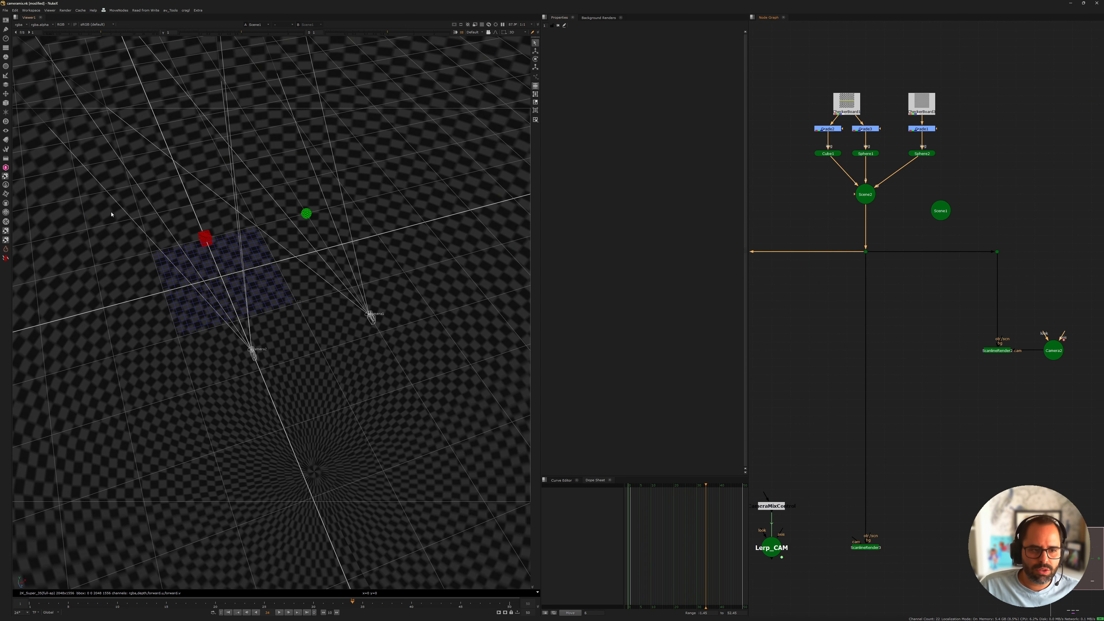
pyautogui.scroll(2, 274, 247)
pyautogui.scroll(-2, 297, 241)
pyautogui.moveTo(877, 387); pyautogui.dragTo(916, 310, button='middle')
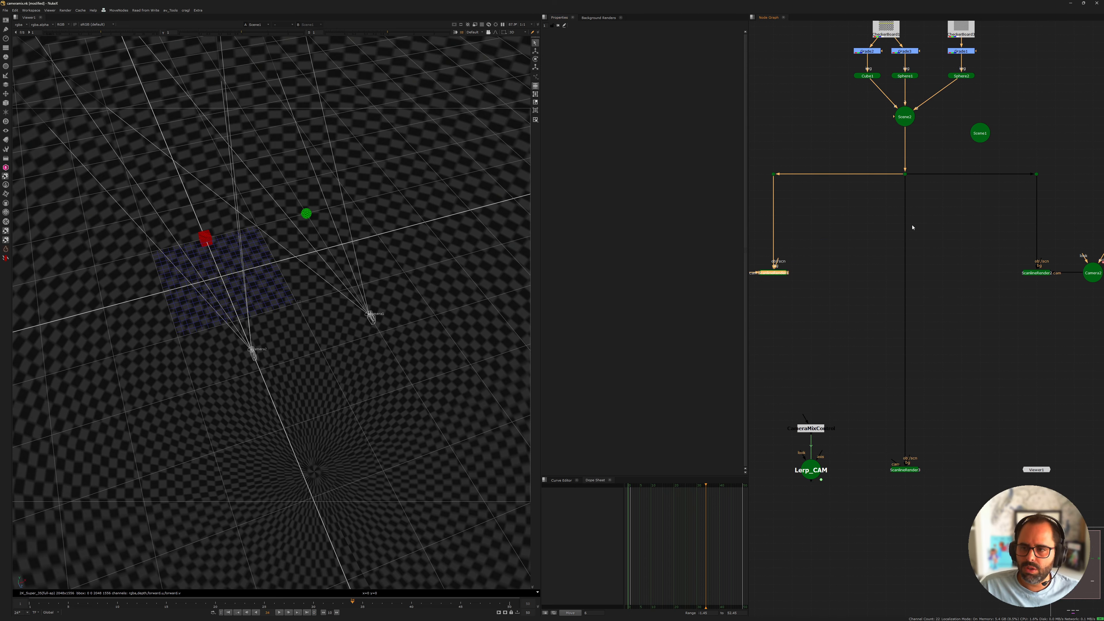
pyautogui.moveTo(914, 211); pyautogui.dragTo(915, 246, button='middle')
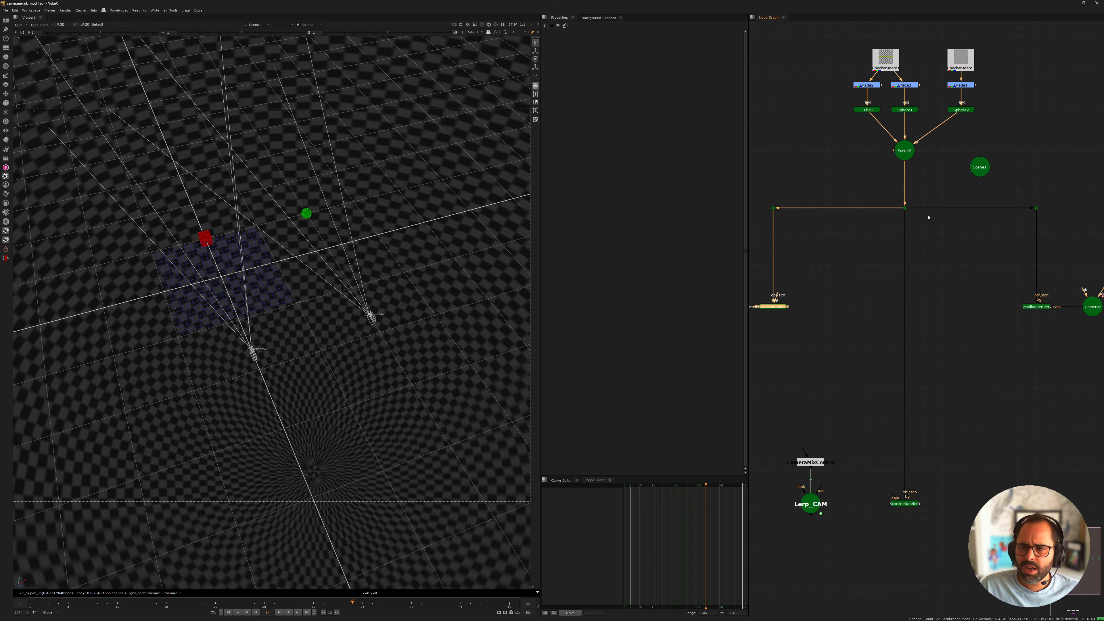
pyautogui.moveTo(796, 452); pyautogui.dragTo(840, 339, button='middle')
pyautogui.scroll(3, 816, 376)
pyautogui.moveTo(814, 287); pyautogui.dragTo(960, 453)
pyautogui.scroll(2, 860, 374)
pyautogui.click(862, 307)
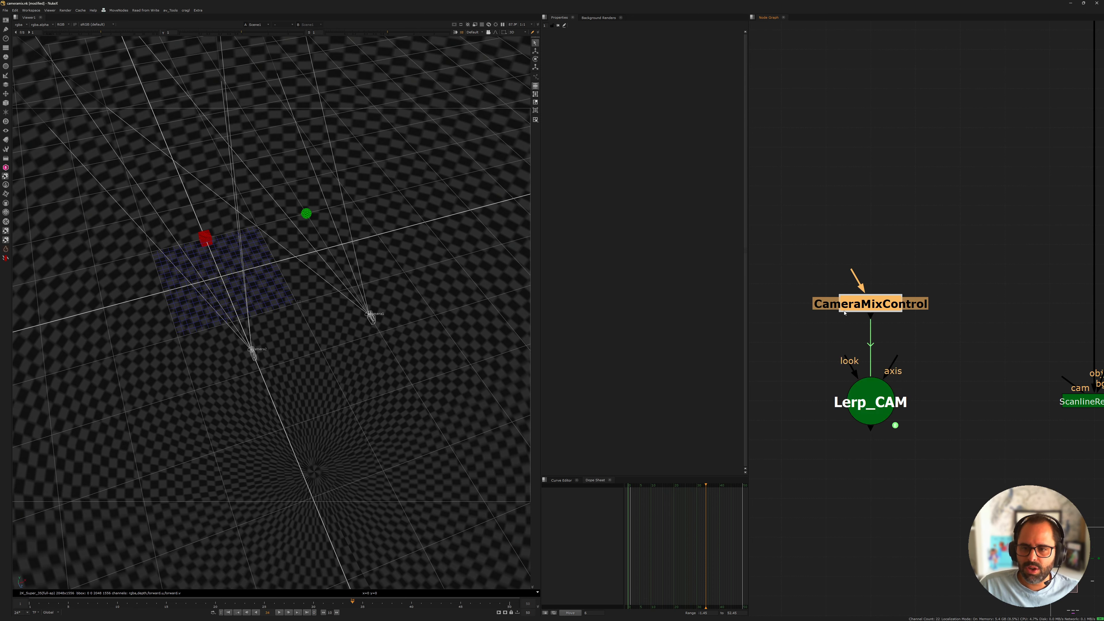
pyautogui.doubleClick(861, 306)
pyautogui.moveTo(902, 424); pyautogui.dragTo(765, 325)
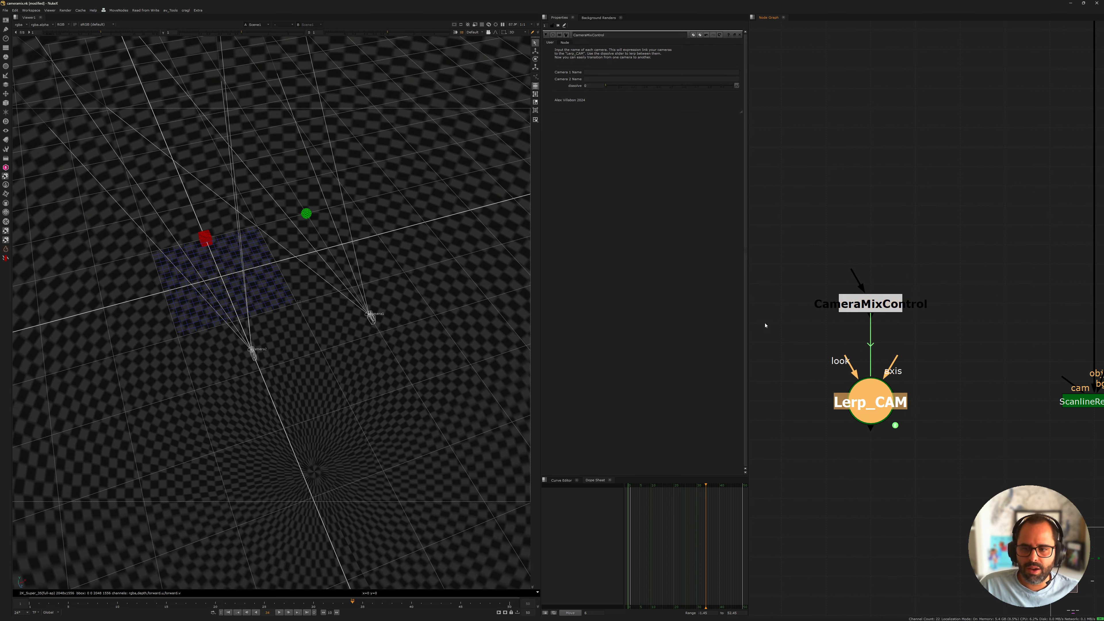
# Examine the CameraMixControl and Lerp_CAM nodes within the scene setup and the Camera 1 Name and Camera 2 Name settings
pyautogui.scroll(-5, 831, 356)
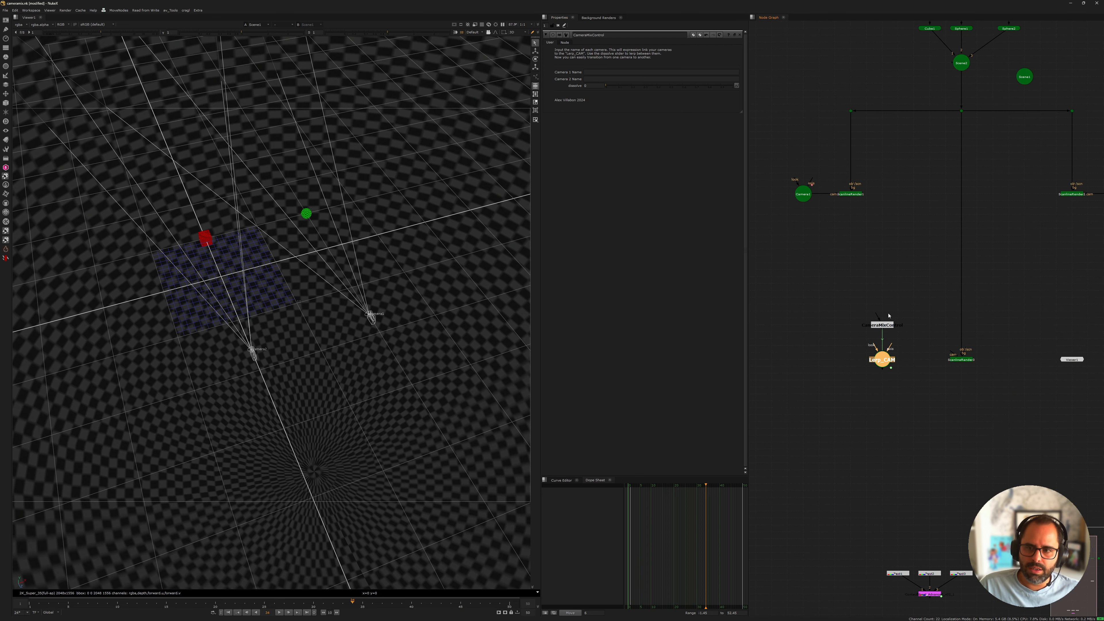
pyautogui.moveTo(1090, 229); pyautogui.dragTo(1059, 282, button='middle')
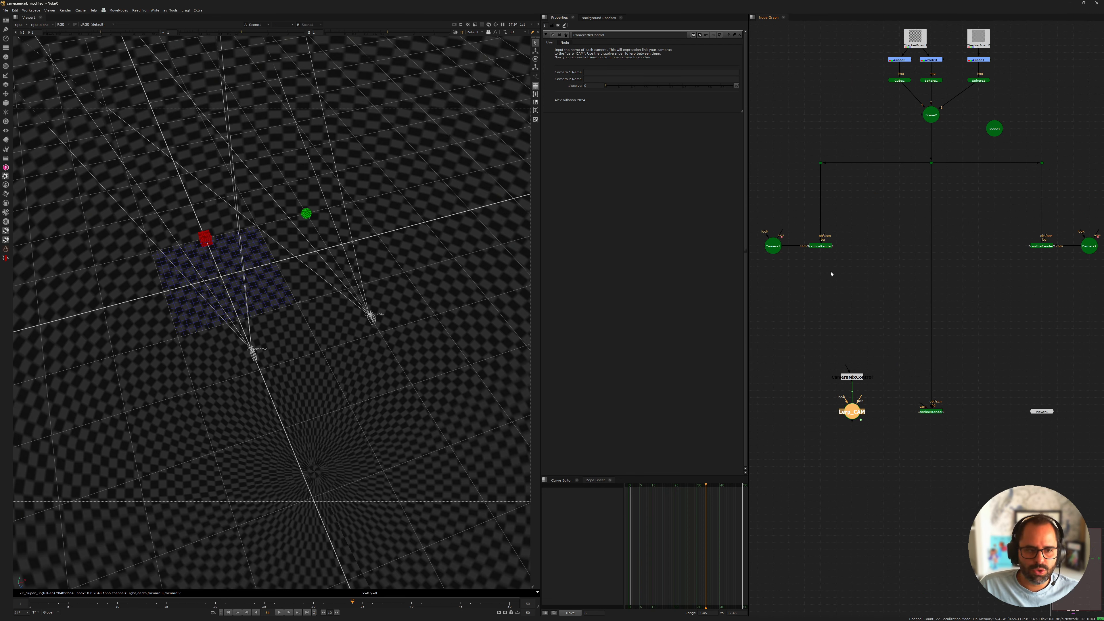
pyautogui.scroll(3, 851, 383)
pyautogui.scroll(2, 834, 447)
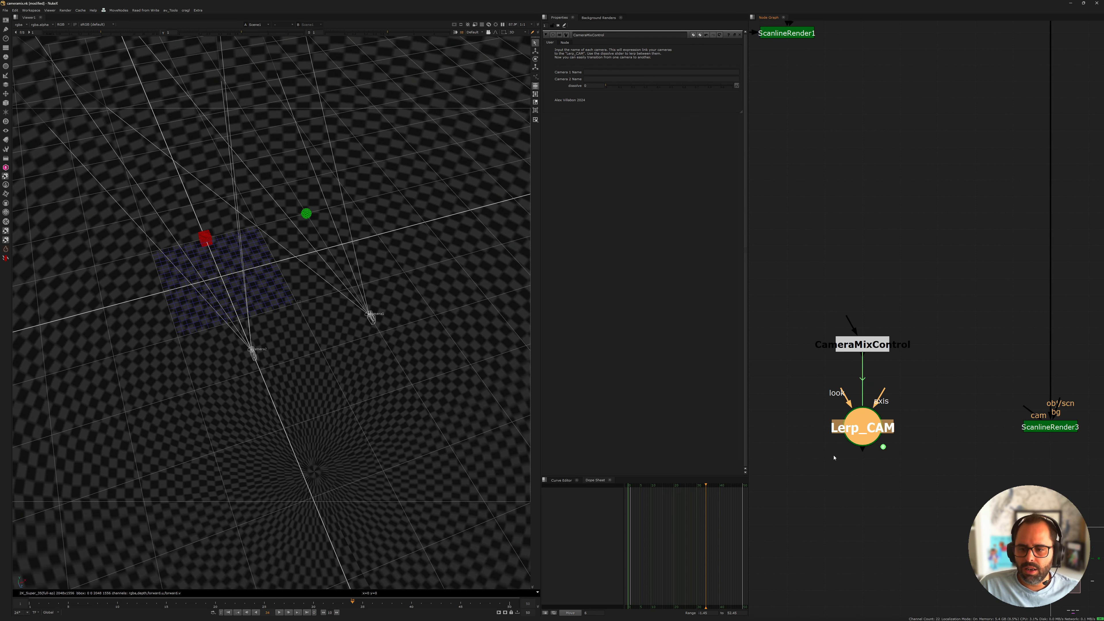
pyautogui.click(832, 455)
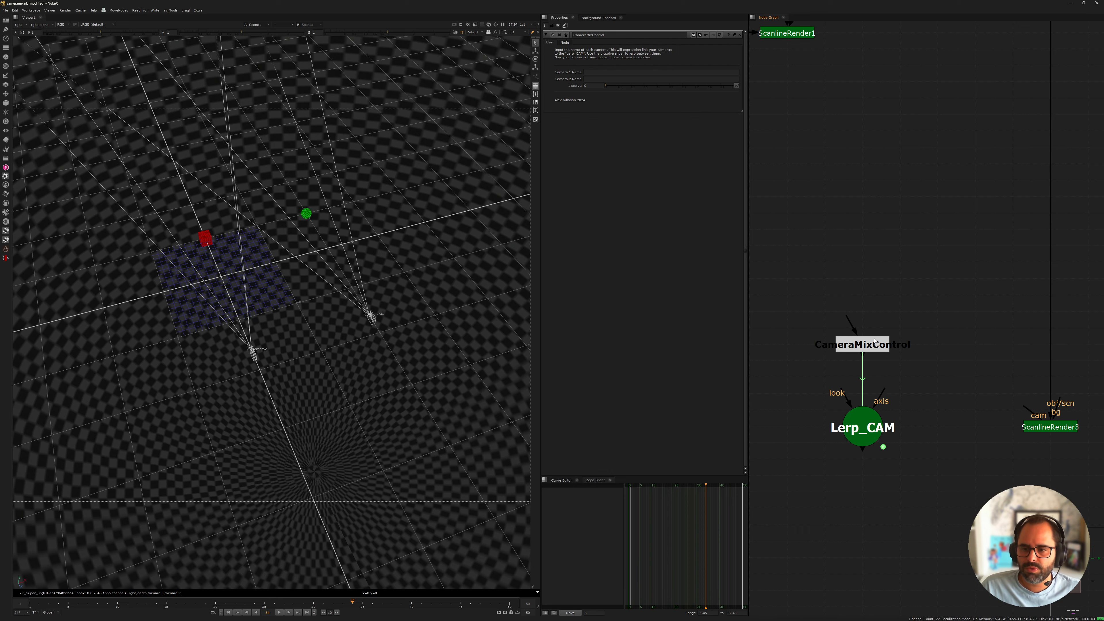
pyautogui.scroll(-3, 874, 341)
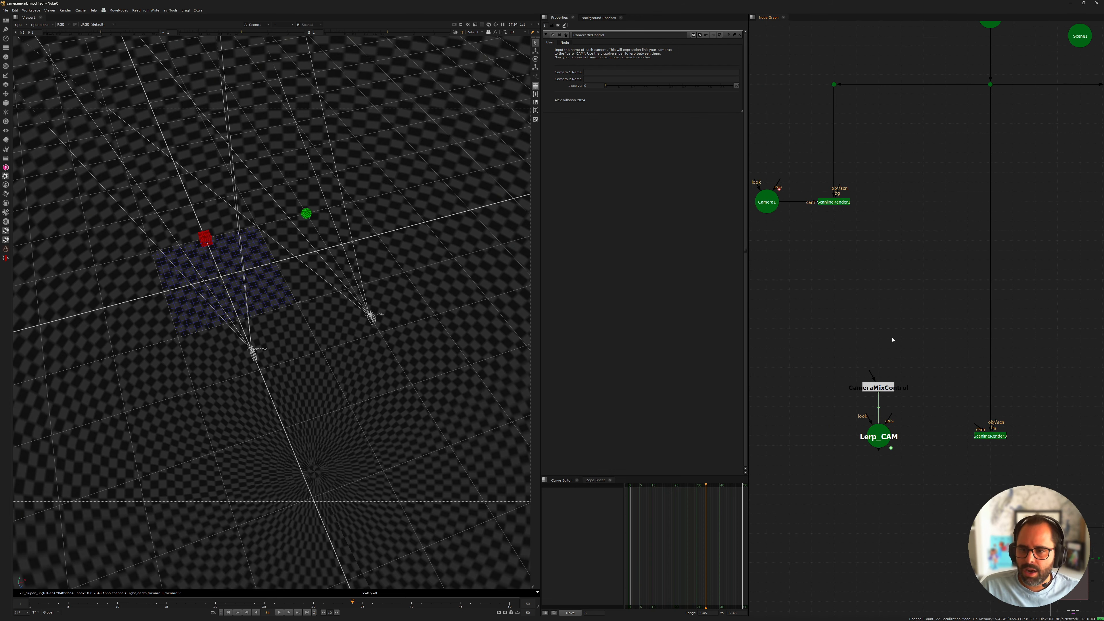
pyautogui.scroll(5, 893, 339)
pyautogui.click(926, 335)
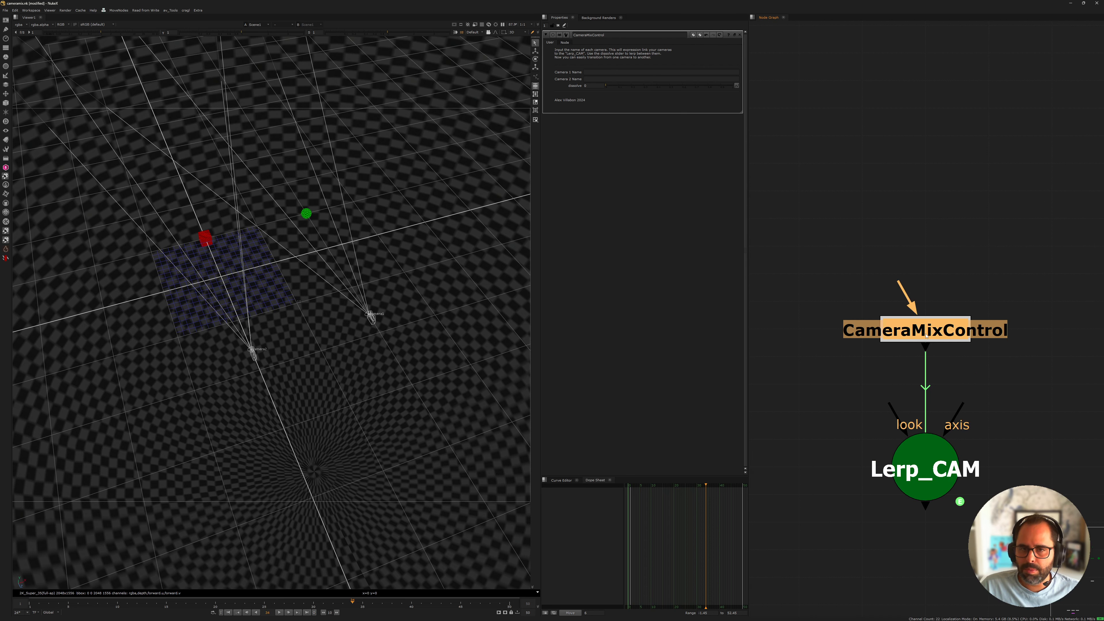
pyautogui.click(594, 71)
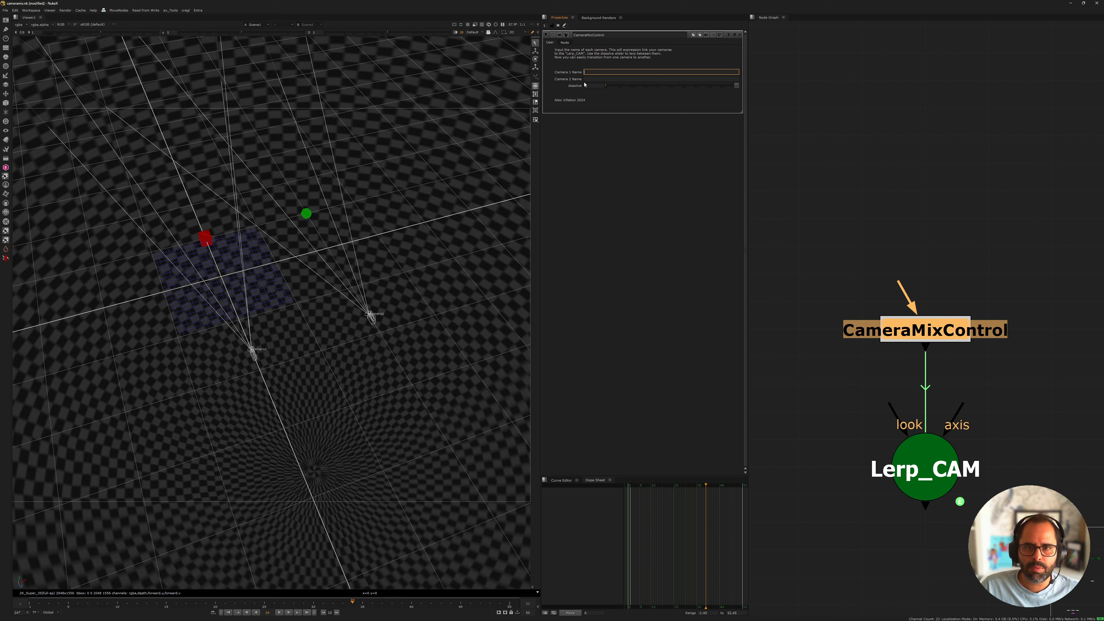
pyautogui.press('Tab')
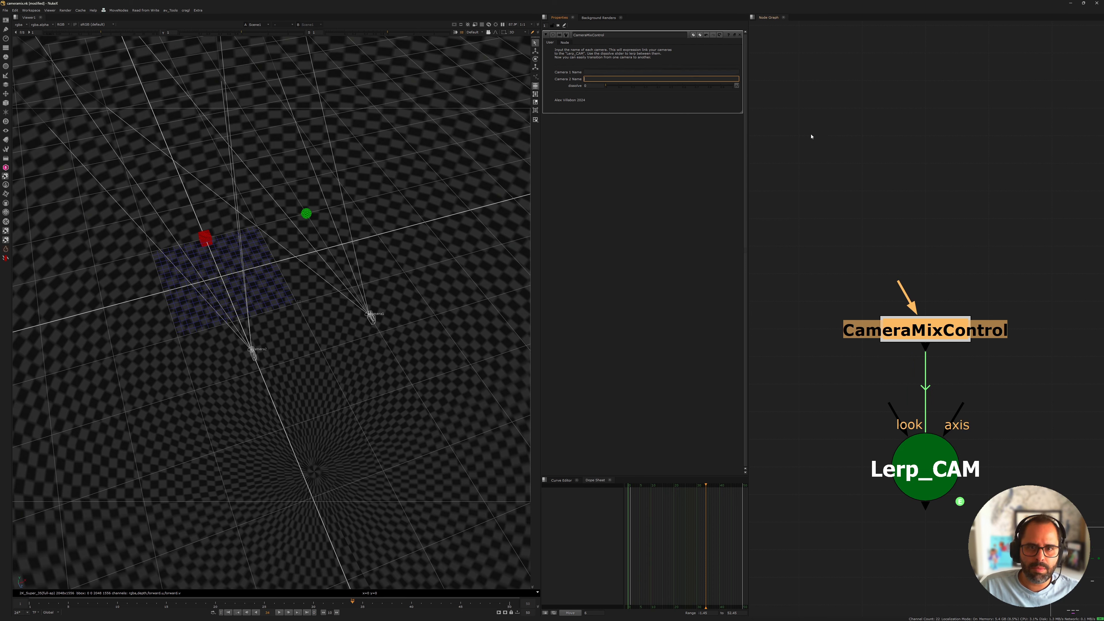
# View ScanlineRender1's output in 2D and play the animation to examine the shot from Camera1
pyautogui.scroll(-3, 831, 113)
pyautogui.moveTo(852, 114); pyautogui.dragTo(956, 191, button='middle')
pyautogui.scroll(4, 837, 154)
pyautogui.scroll(-5, 856, 156)
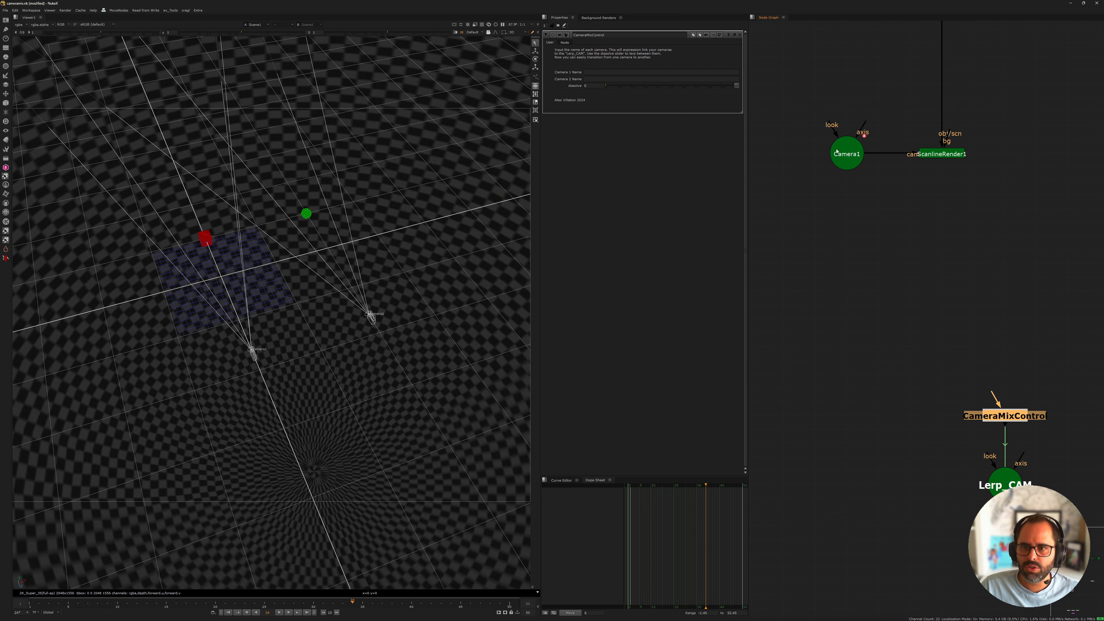
pyautogui.moveTo(1096, 186); pyautogui.dragTo(1073, 213, button='middle')
pyautogui.scroll(3, 862, 212)
pyautogui.scroll(-3, 887, 212)
pyautogui.moveTo(787, 232); pyautogui.dragTo(1055, 244, button='middle')
pyautogui.click(805, 215)
pyautogui.press('1')
pyautogui.click(336, 299)
pyautogui.press('Tab')
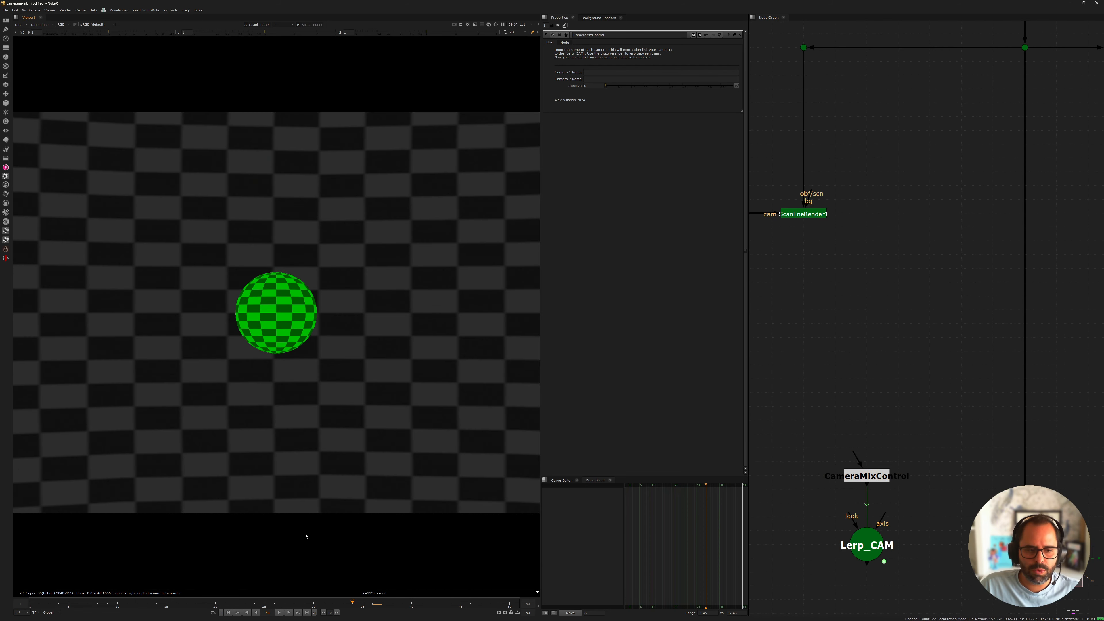
pyautogui.click(277, 614)
pyautogui.scroll(-2, 840, 264)
pyautogui.scroll(3, 831, 253)
# View ScanlineRender2's output during playback to examine the shot from Camera2
pyautogui.moveTo(840, 264); pyautogui.dragTo(637, 287, button='middle')
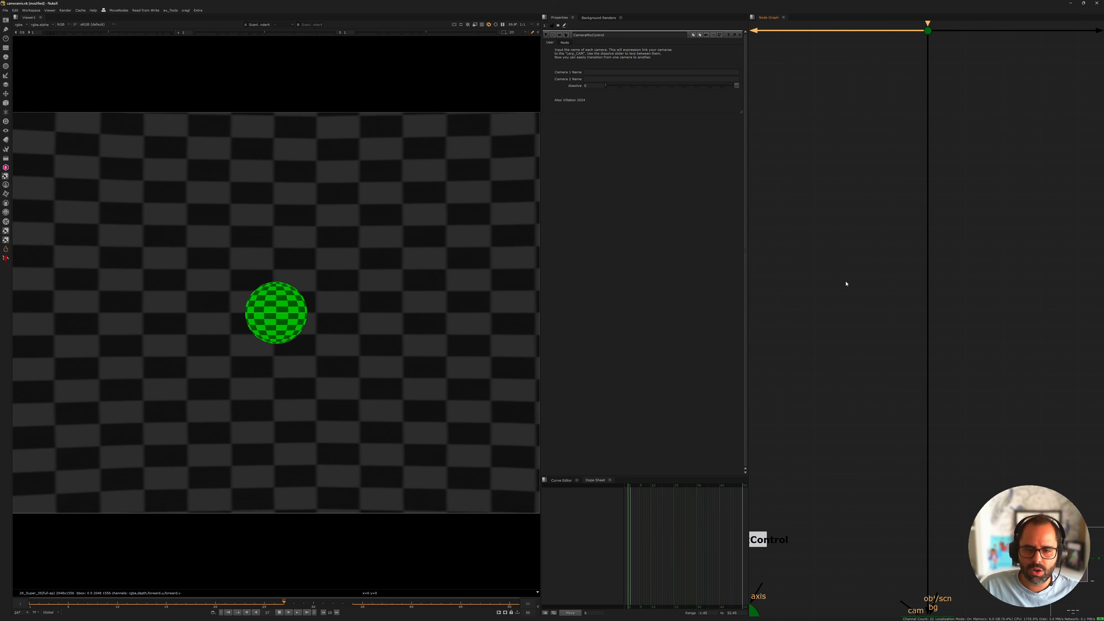
pyautogui.scroll(-1, 845, 283)
pyautogui.moveTo(769, 263); pyautogui.dragTo(840, 278, button='middle')
pyautogui.scroll(-2, 914, 280)
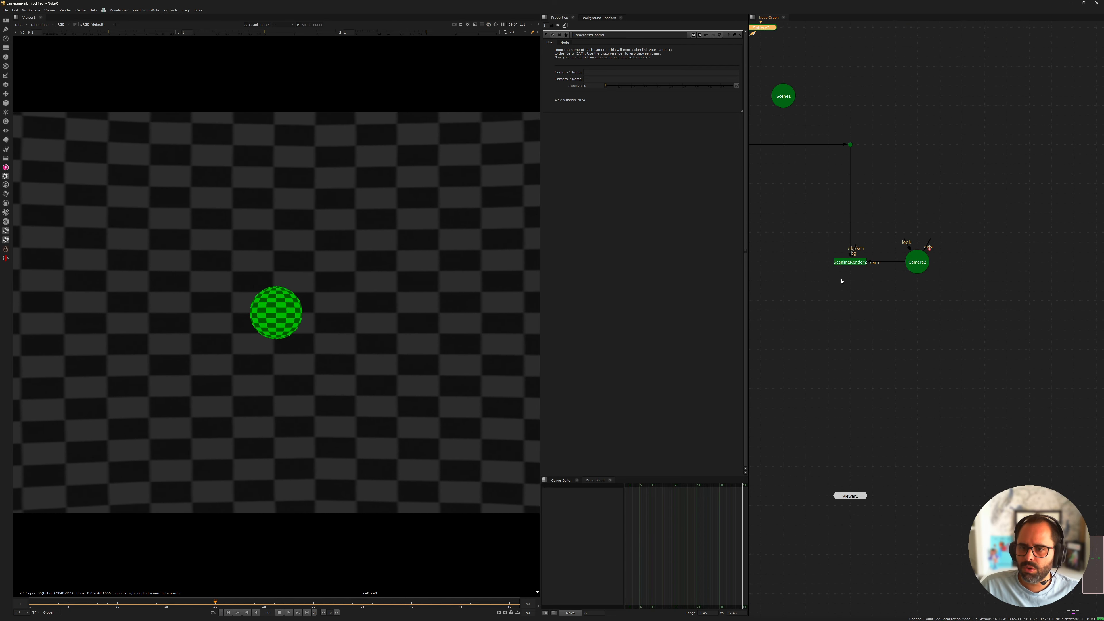
pyautogui.scroll(3, 840, 278)
pyautogui.press('1')
pyautogui.click(906, 310)
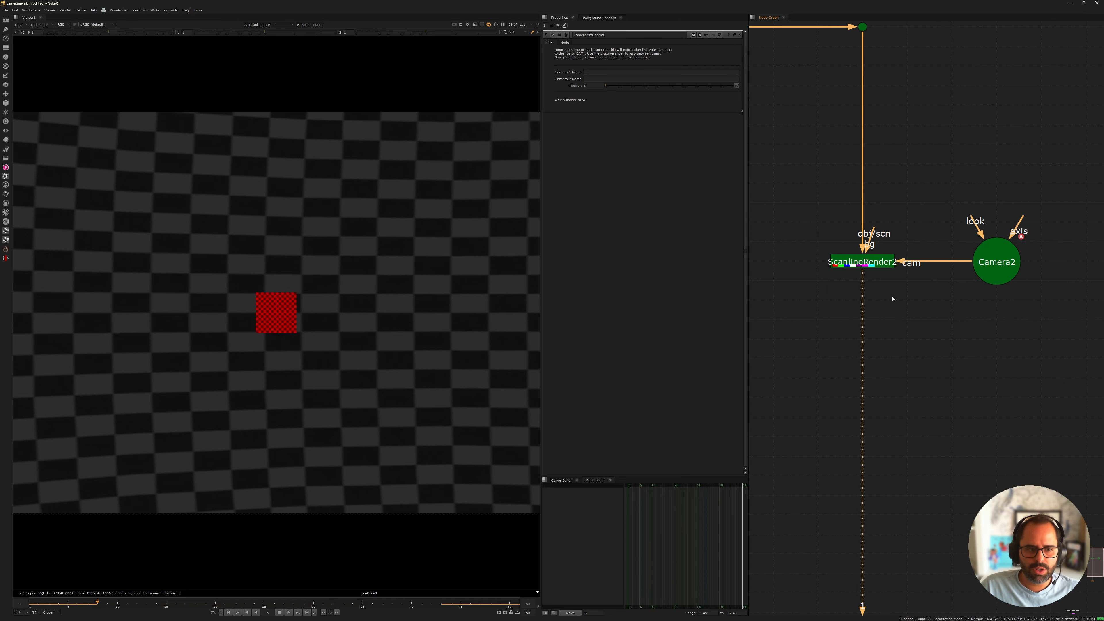
pyautogui.scroll(-3, 893, 292)
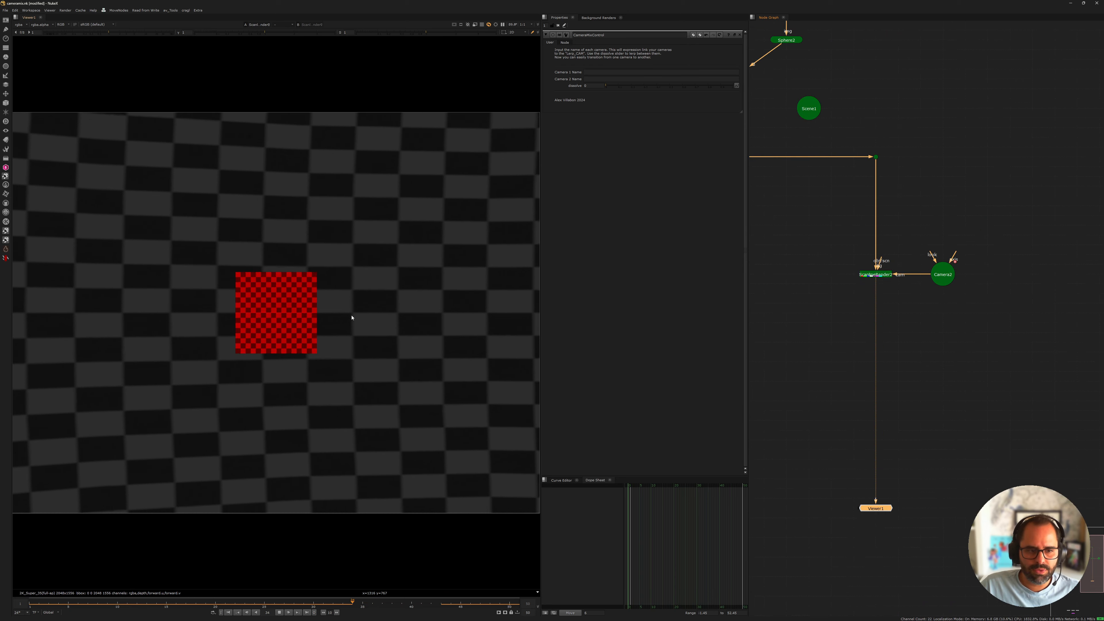
# Switch the viewer back to the 3D view of the Scene1 node and stop the playback
pyautogui.press('Tab')
pyautogui.moveTo(762, 268); pyautogui.dragTo(952, 296, button='middle')
pyautogui.click(1010, 134)
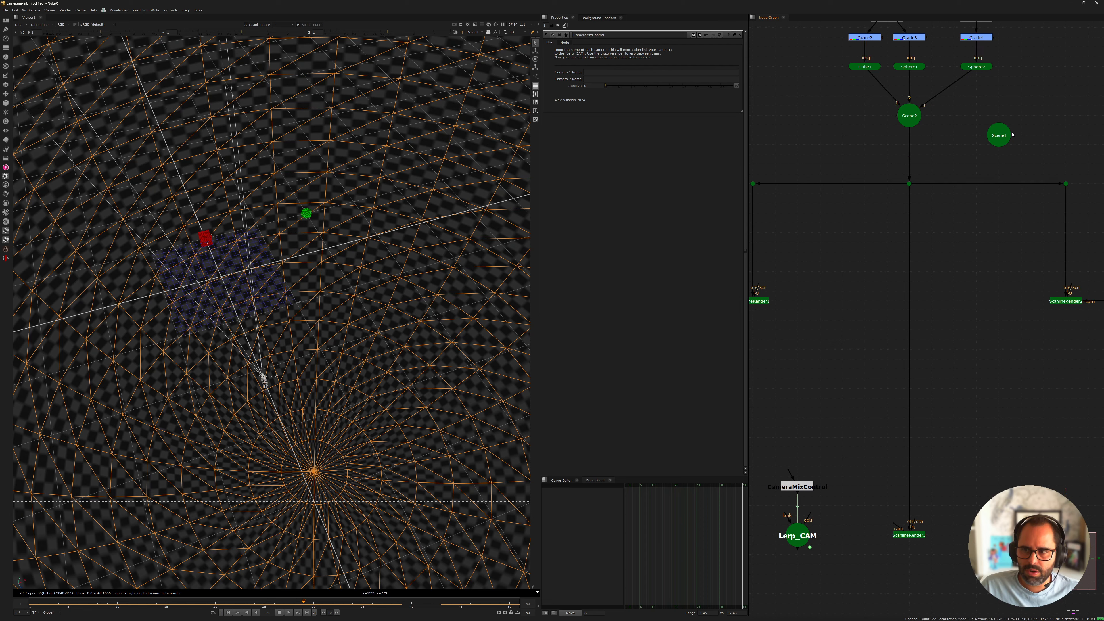
pyautogui.press('1')
pyautogui.click(954, 248)
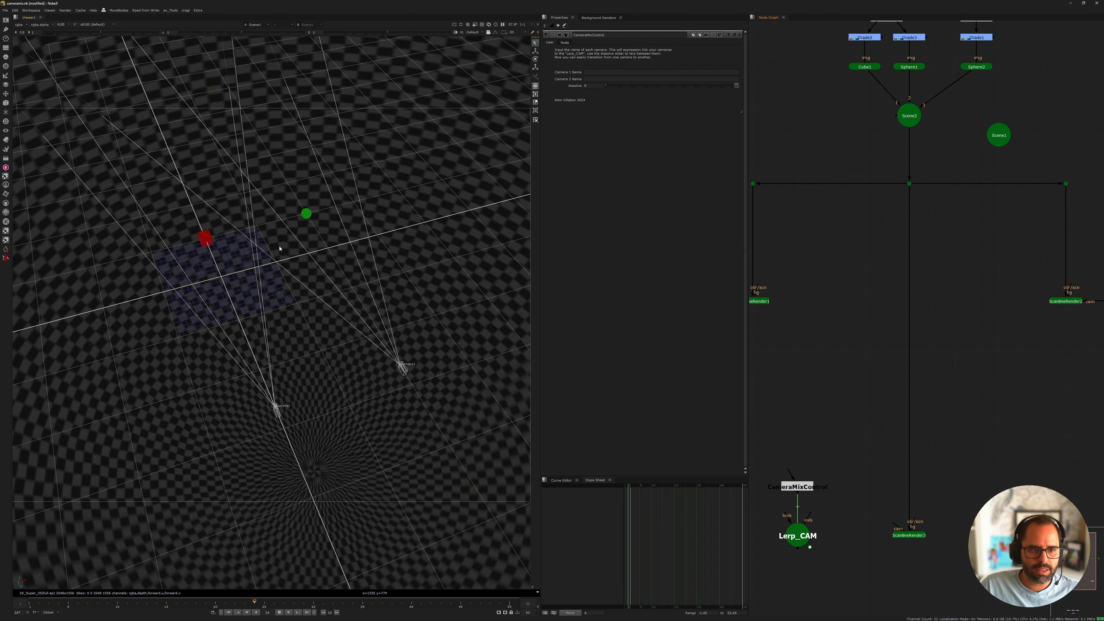
pyautogui.click(279, 612)
# Try entering "Camera 1" and "Camera 2" as the two camera names in the CameraMixControl node
pyautogui.moveTo(816, 471); pyautogui.dragTo(859, 325, button='middle')
pyautogui.scroll(4, 817, 356)
pyautogui.click(860, 333)
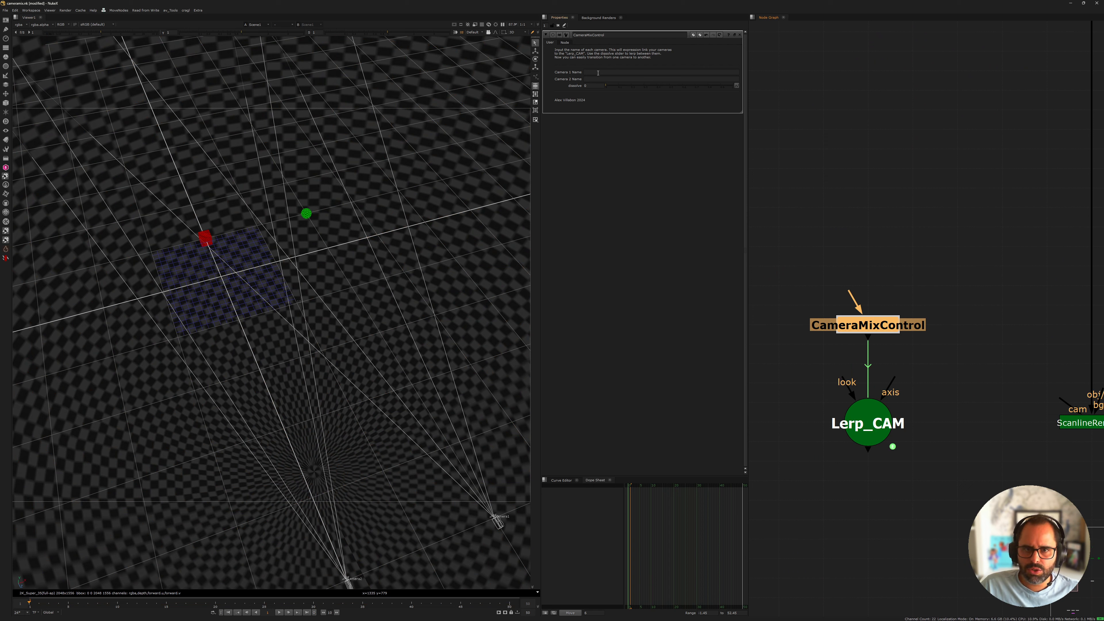
pyautogui.click(609, 72)
pyautogui.write('Camera 1')
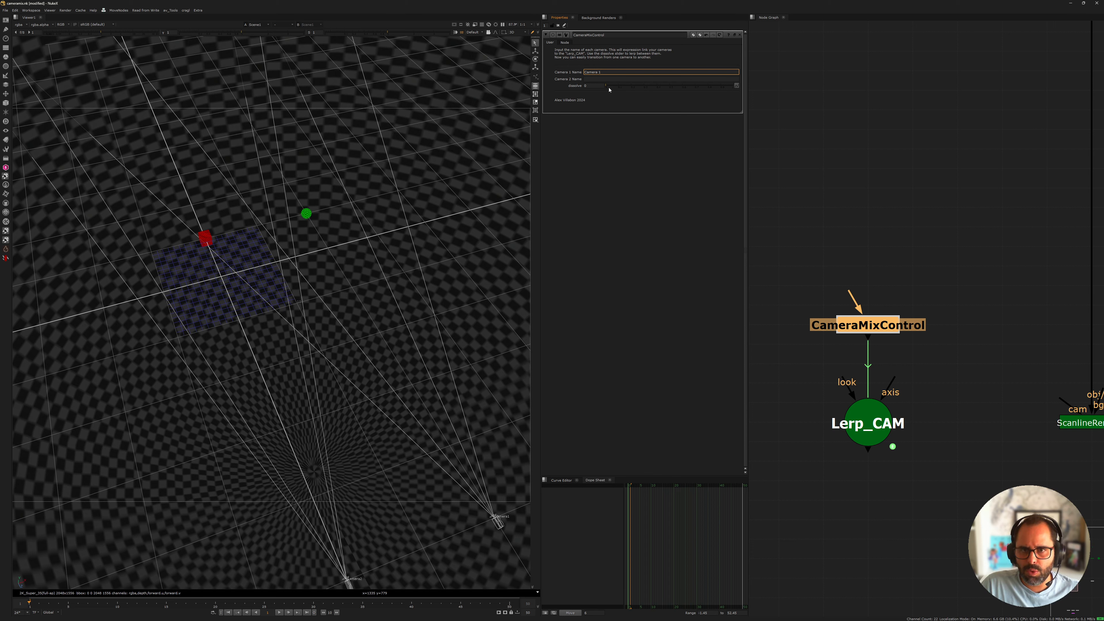
pyautogui.press('Tab')
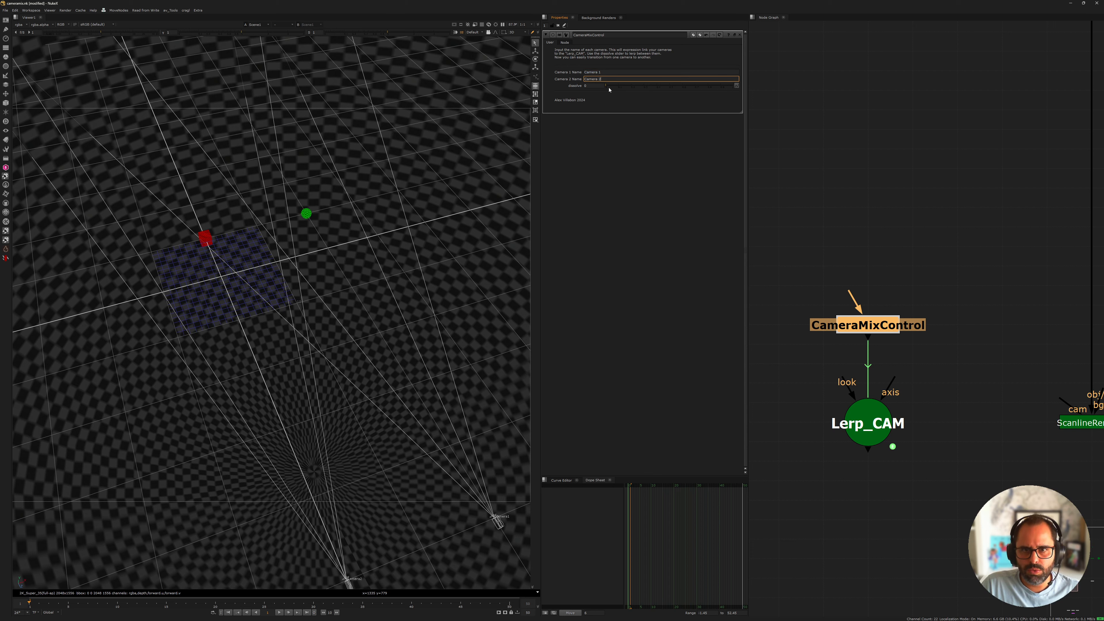
# Check Lerp_CAM's properties and compare the names entered in CameraMixControl with the first camera node's name
pyautogui.doubleClick(864, 424)
pyautogui.scroll(-2, 876, 315)
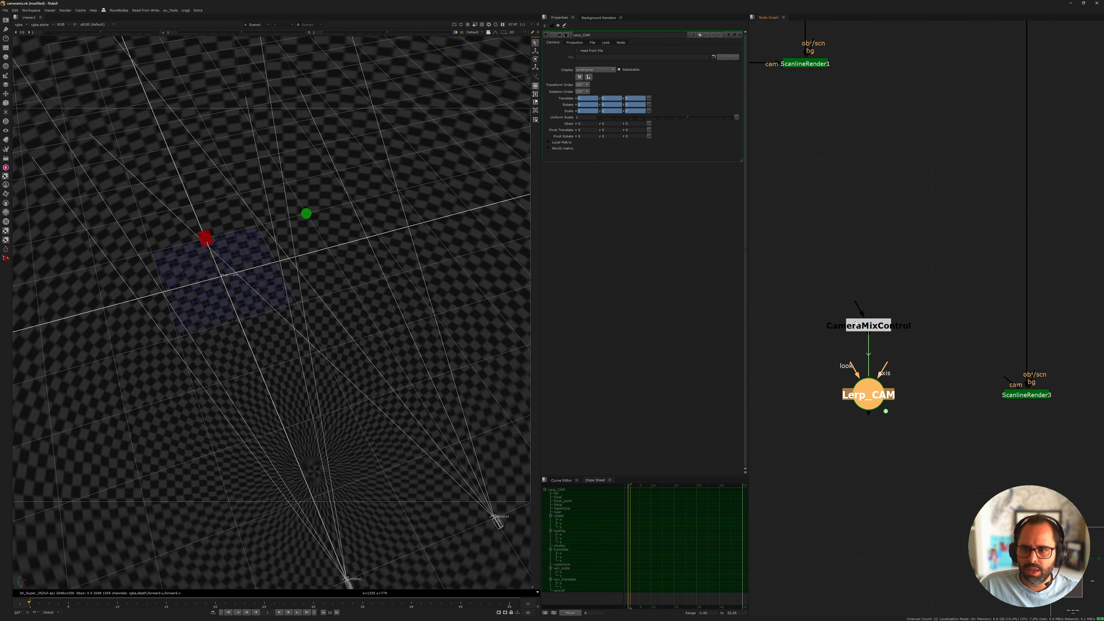
pyautogui.doubleClick(872, 321)
pyautogui.scroll(4, 774, 157)
pyautogui.click(784, 183)
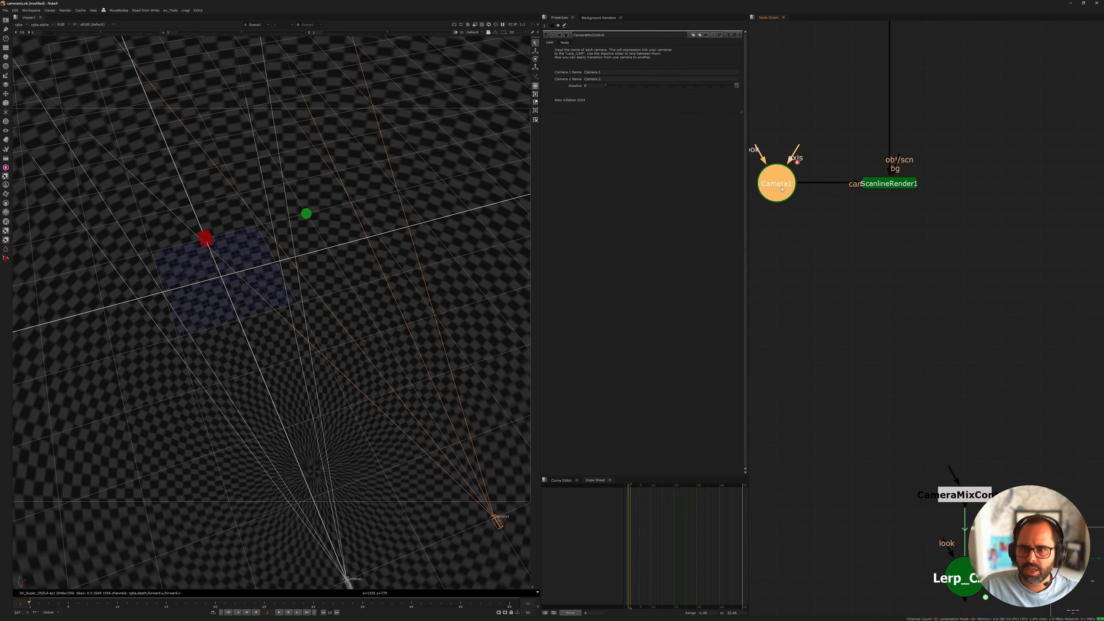
# Set CameraMixControl's camera names to Camera1 and Camera2, and check the linked values in Lerp_CAM's properties
pyautogui.moveTo(963, 531); pyautogui.dragTo(919, 395, button='middle')
pyautogui.scroll(2, 919, 395)
pyautogui.click(928, 343)
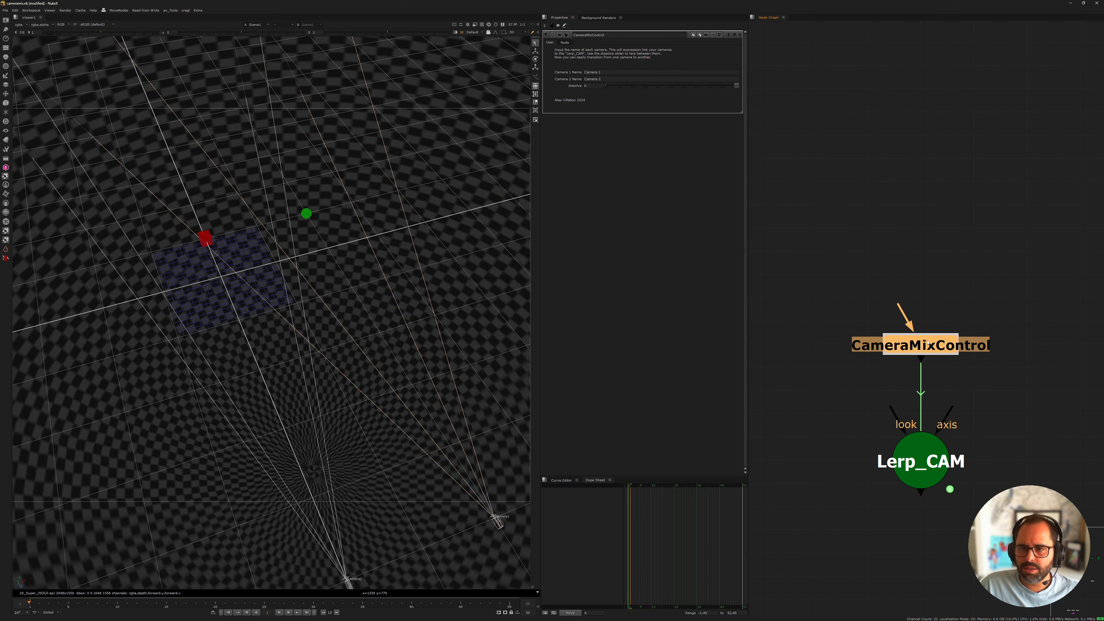
pyautogui.click(604, 73)
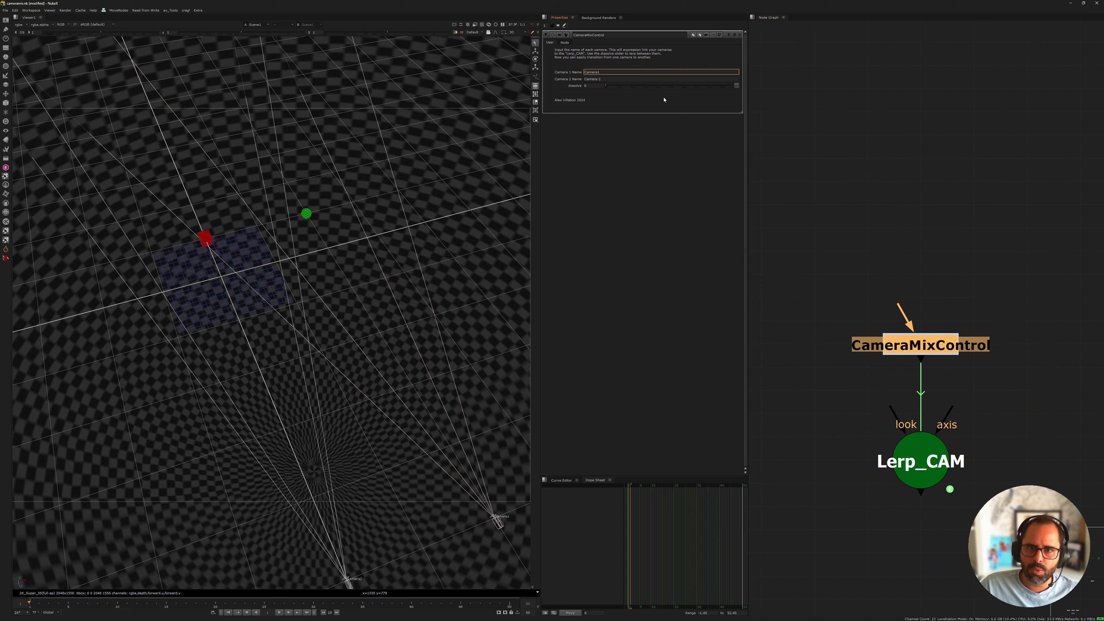
pyautogui.doubleClick(601, 79)
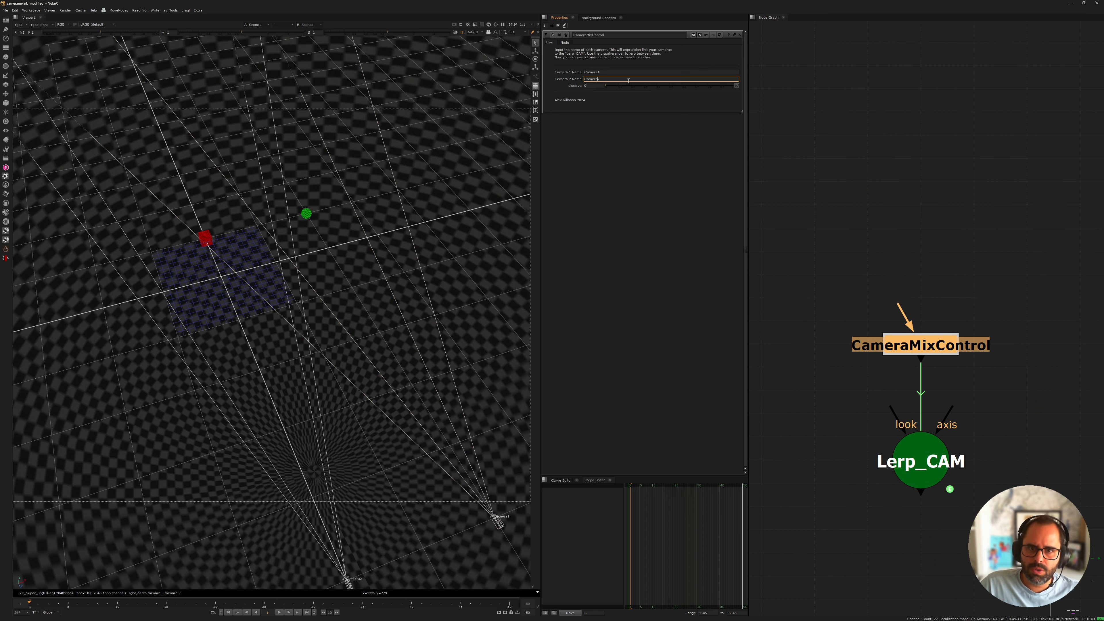
pyautogui.doubleClick(914, 460)
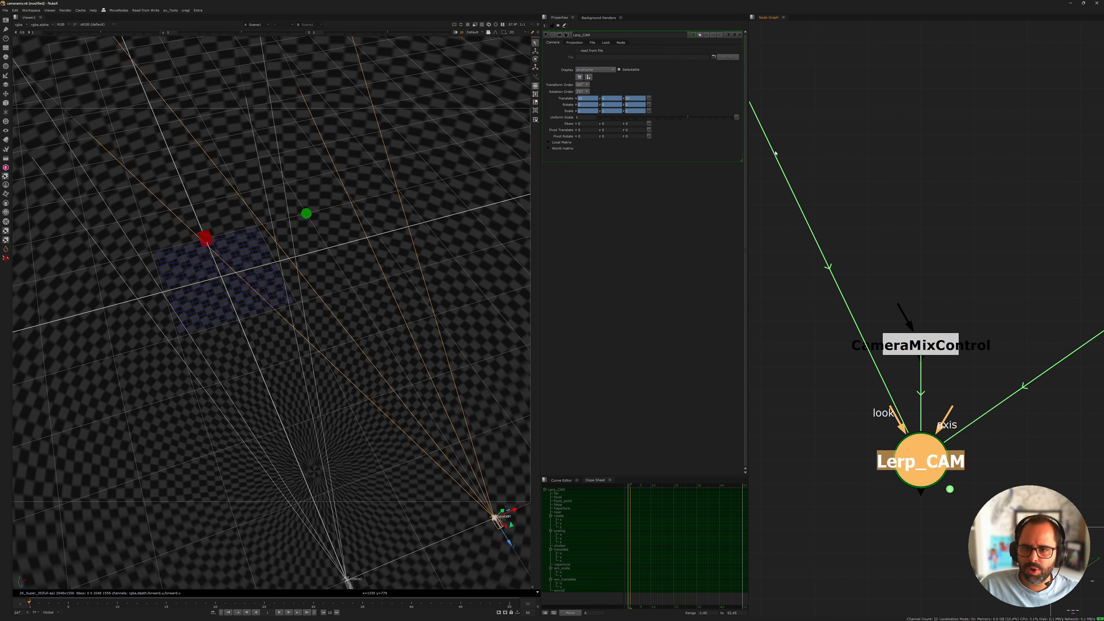
pyautogui.doubleClick(922, 351)
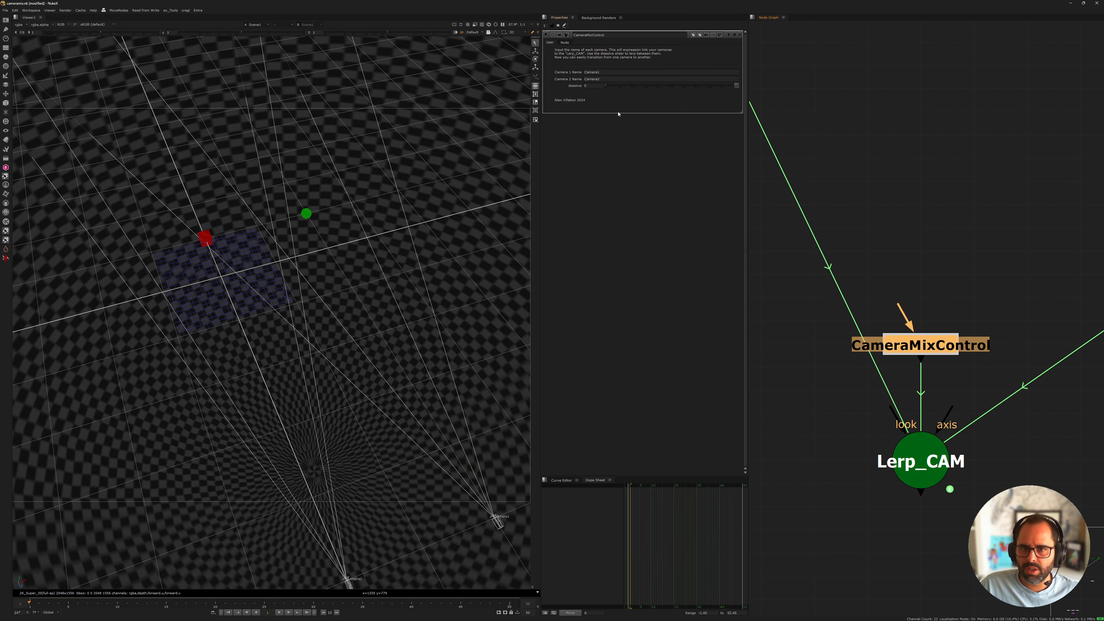
# Examine Lerp_CAM's Camera and Projection properties, and return to the CameraMixControl node's settings
pyautogui.doubleClick(610, 74)
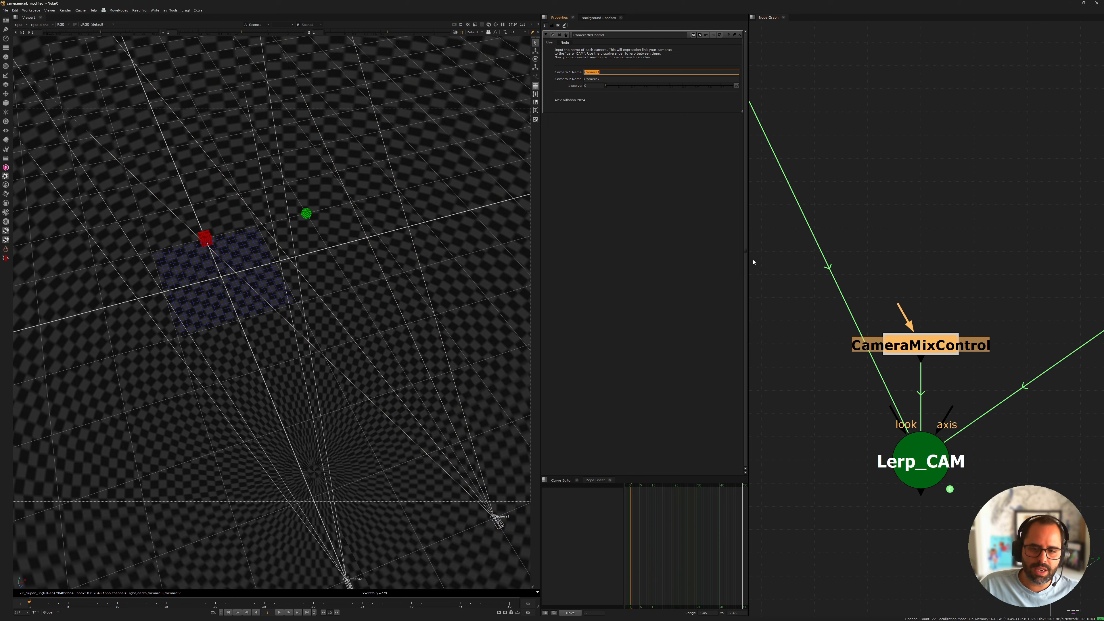
pyautogui.click(911, 443)
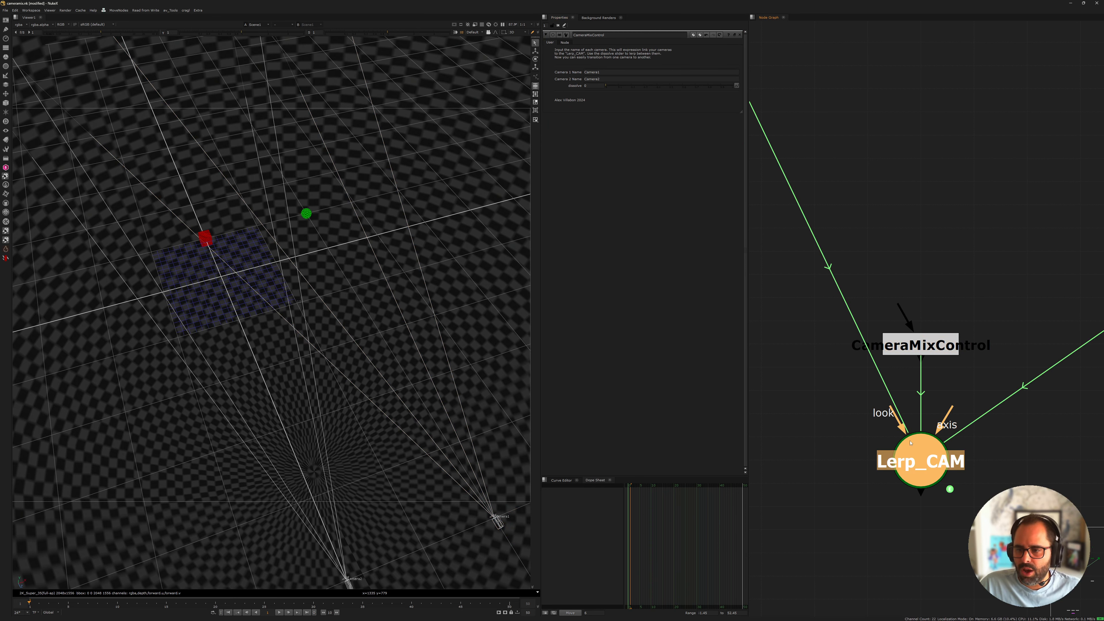
pyautogui.scroll(-5, 874, 372)
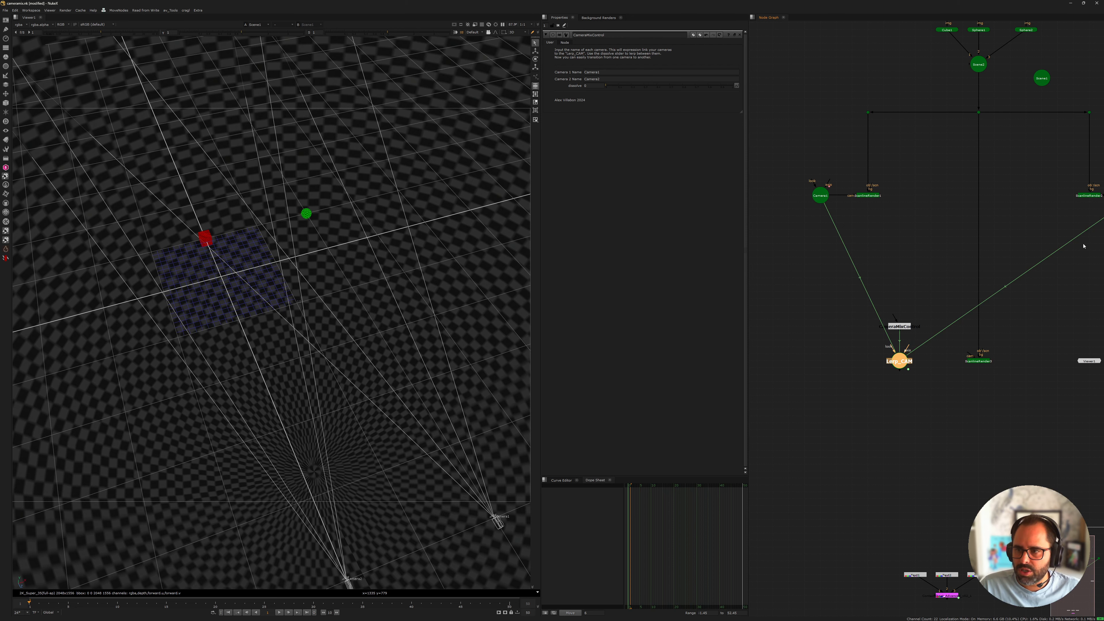
pyautogui.moveTo(1083, 246); pyautogui.dragTo(1049, 314, button='middle')
pyautogui.moveTo(873, 372); pyautogui.dragTo(906, 200, button='middle')
pyautogui.scroll(4, 905, 200)
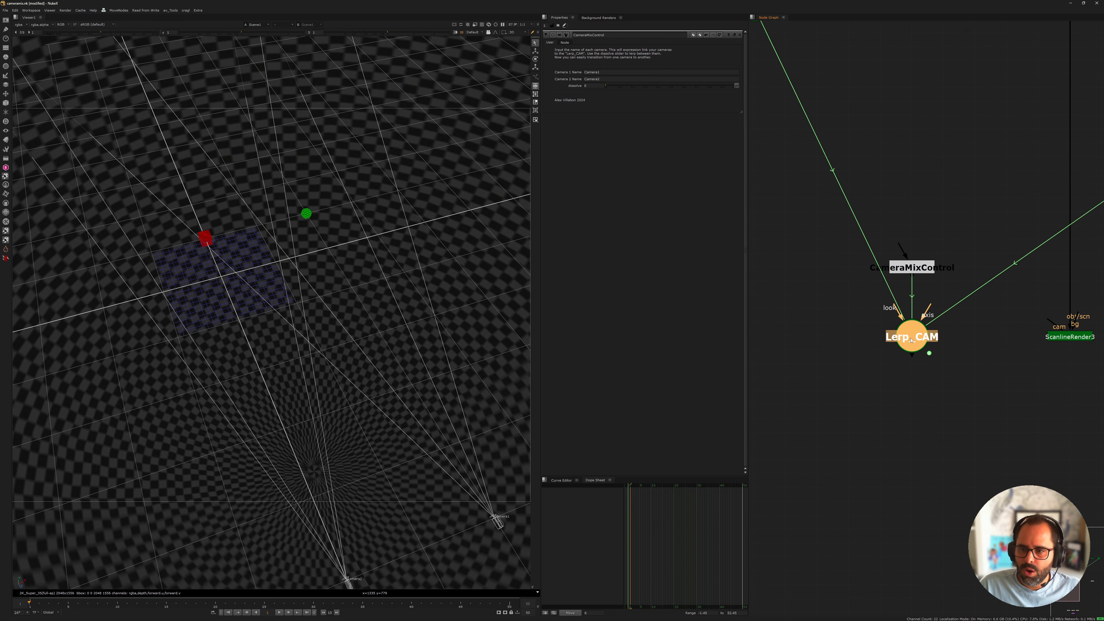
pyautogui.doubleClick(912, 338)
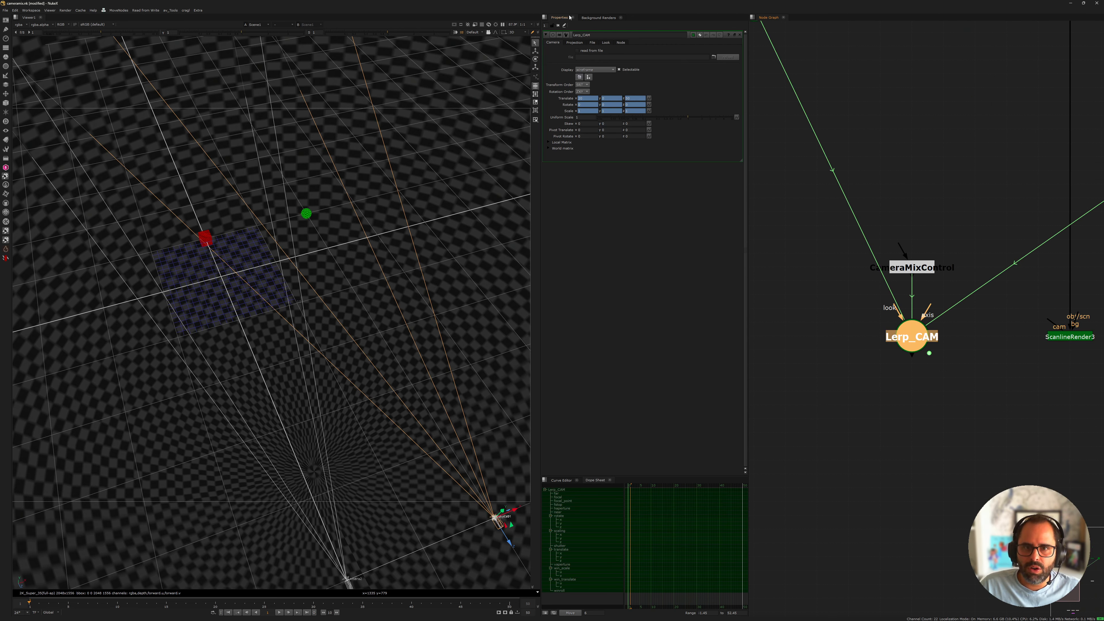
pyautogui.click(574, 43)
pyautogui.click(553, 42)
pyautogui.scroll(4, 887, 315)
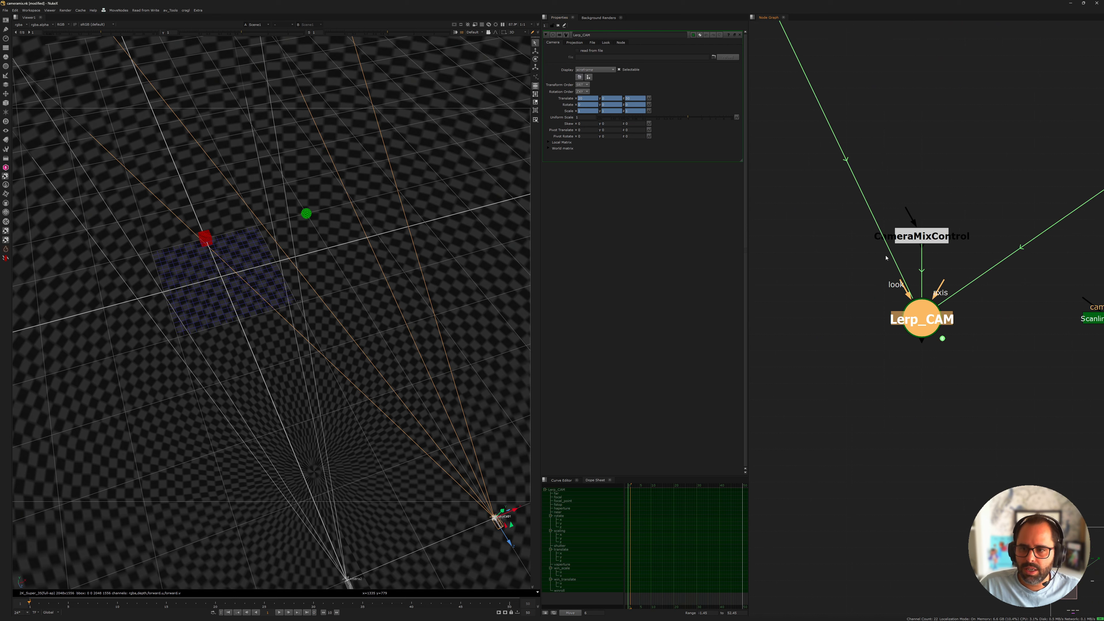
pyautogui.click(925, 204)
# Connect Lerp_CAM to the Scene1 node as an additional input alongside Camera1 and Camera2
pyautogui.scroll(-5, 943, 156)
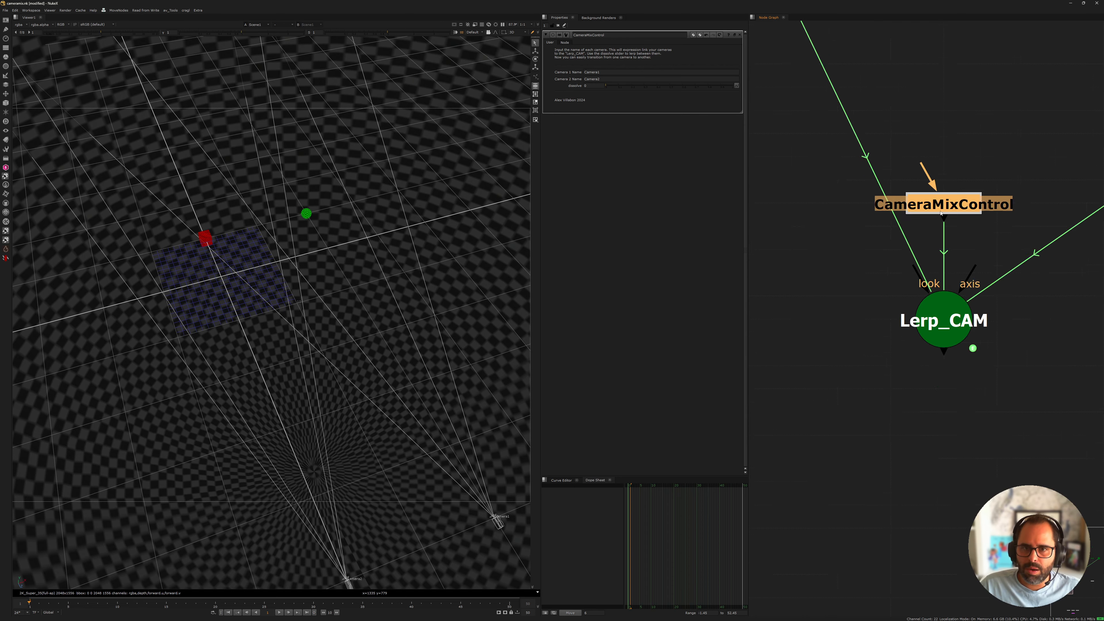
pyautogui.scroll(-4, 1030, 243)
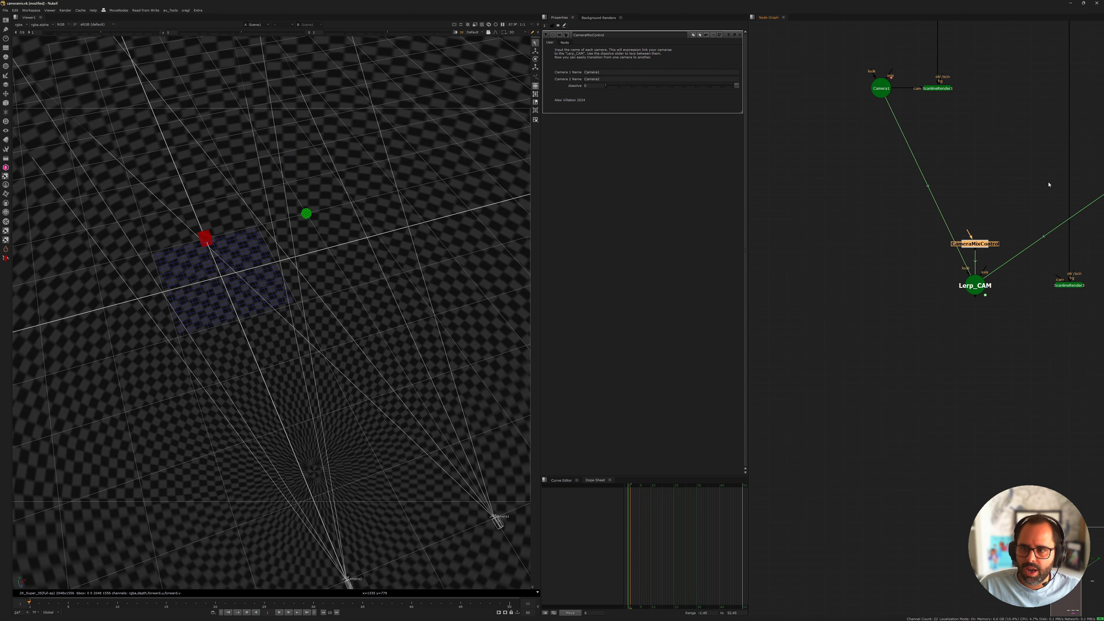
pyautogui.moveTo(1050, 184); pyautogui.dragTo(786, 419, button='middle')
pyautogui.scroll(3, 888, 144)
pyautogui.moveTo(834, 154); pyautogui.dragTo(960, 245)
pyautogui.click(858, 271)
pyautogui.moveTo(857, 271); pyautogui.dragTo(969, 258, button='middle')
pyautogui.moveTo(951, 148); pyautogui.dragTo(1005, 211)
pyautogui.scroll(-4, 950, 194)
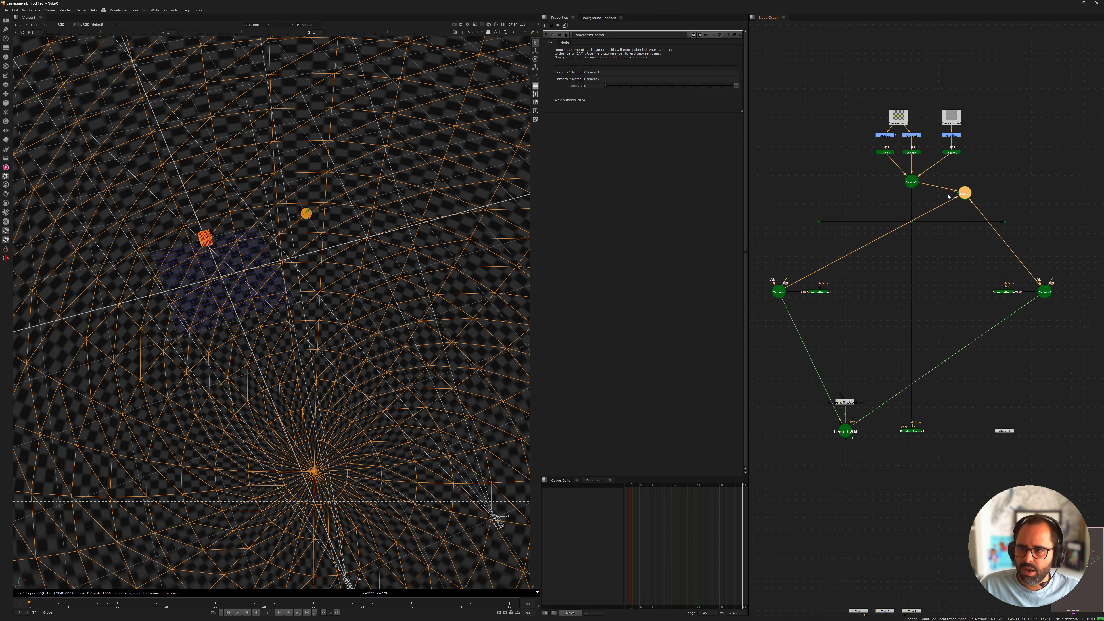
pyautogui.moveTo(935, 207); pyautogui.dragTo(845, 430)
pyautogui.scroll(3, 956, 234)
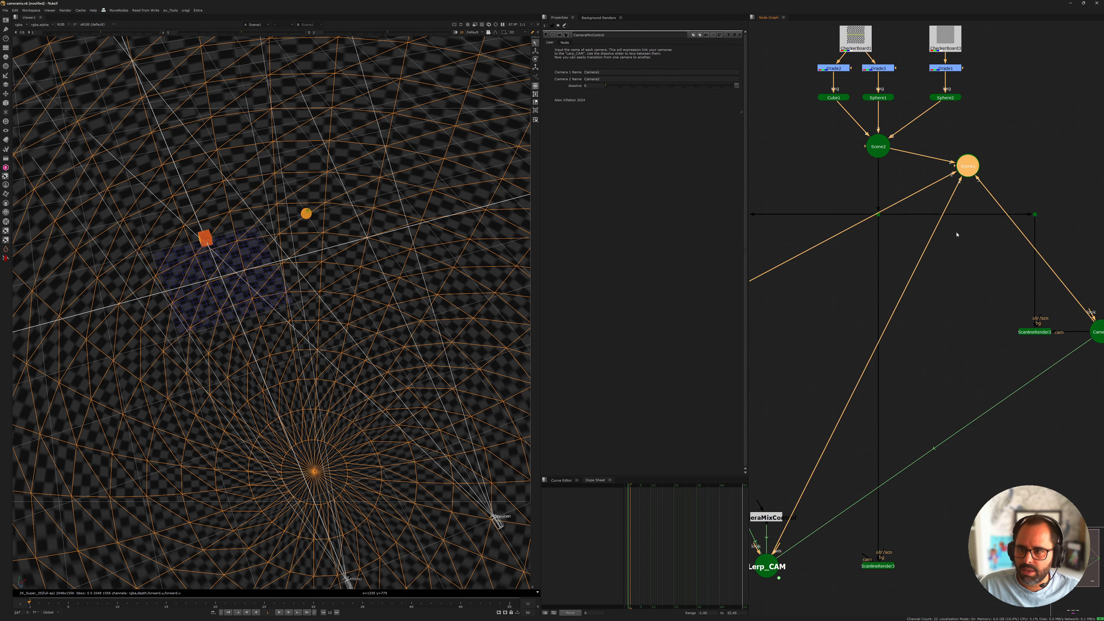
pyautogui.click(911, 222)
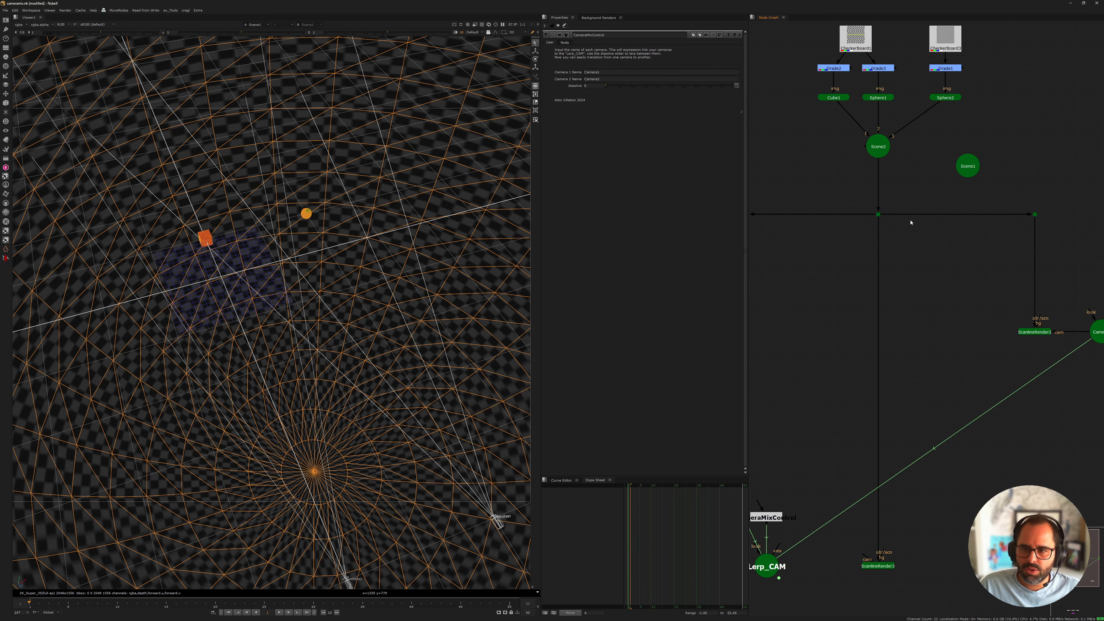
# Play the camera animation in the 3D view, try the CameraMixControl dissolve at just under halfway, and stop the playback
pyautogui.click(454, 331)
pyautogui.scroll(-8, 455, 330)
pyautogui.click(459, 318)
pyautogui.scroll(7, 314, 315)
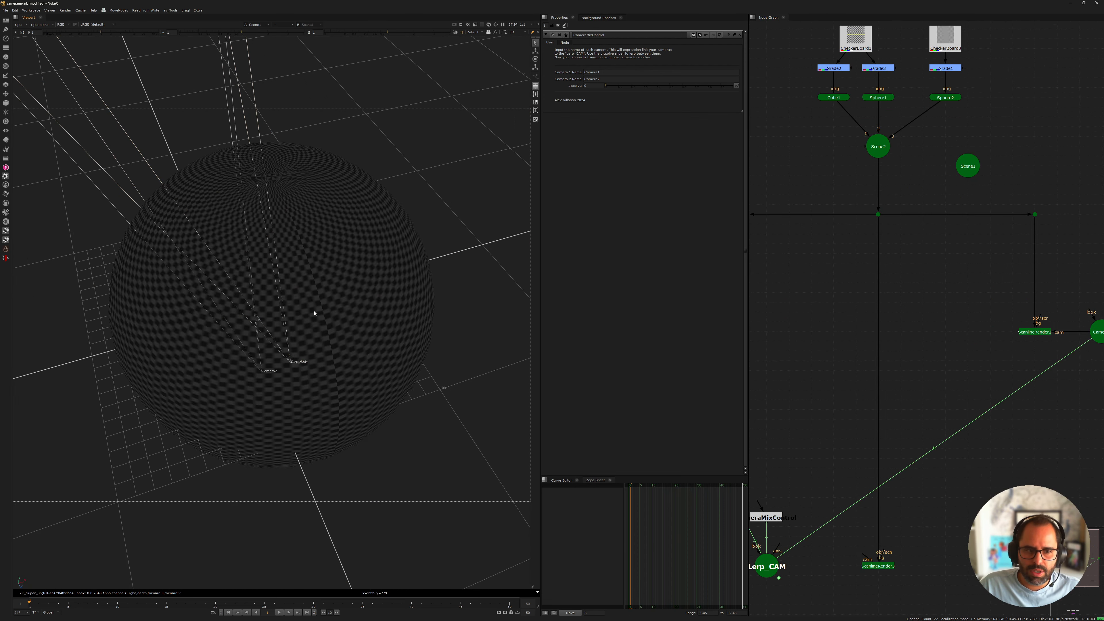
pyautogui.moveTo(315, 321); pyautogui.dragTo(362, 254, button='middle')
pyautogui.moveTo(903, 302); pyautogui.dragTo(924, 259, button='middle')
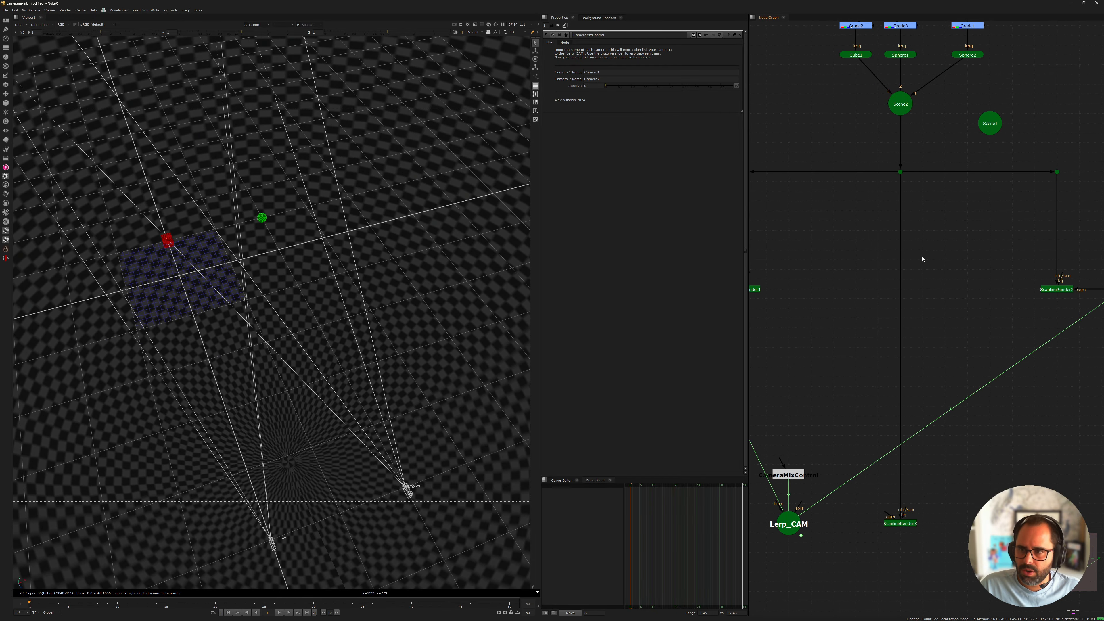
pyautogui.moveTo(823, 365); pyautogui.dragTo(934, 169, button='middle')
pyautogui.scroll(2, 920, 302)
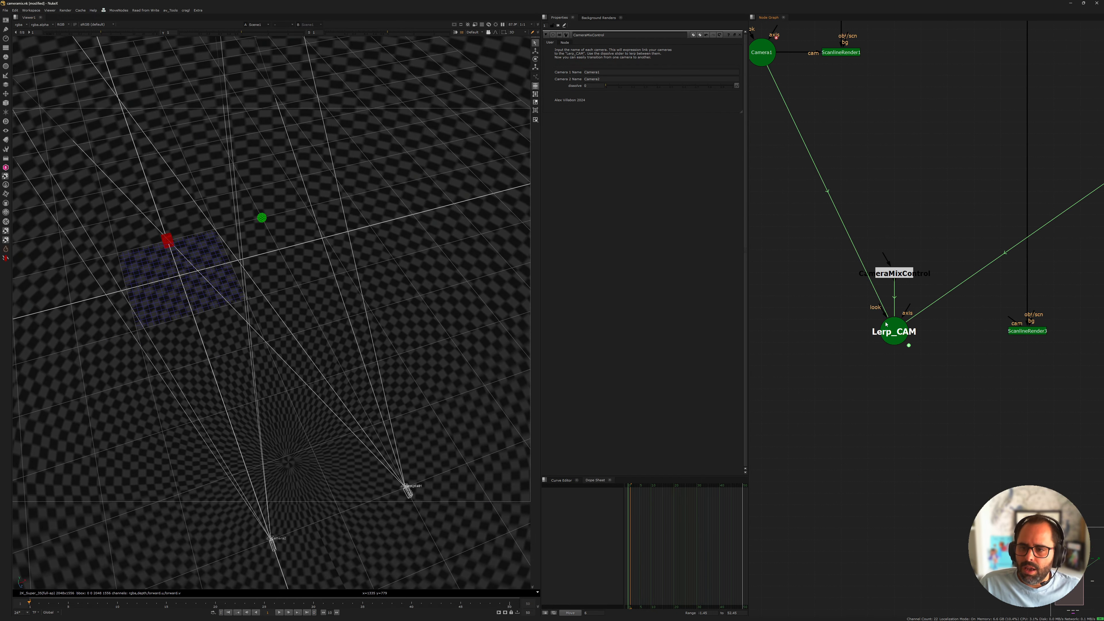
pyautogui.click(278, 612)
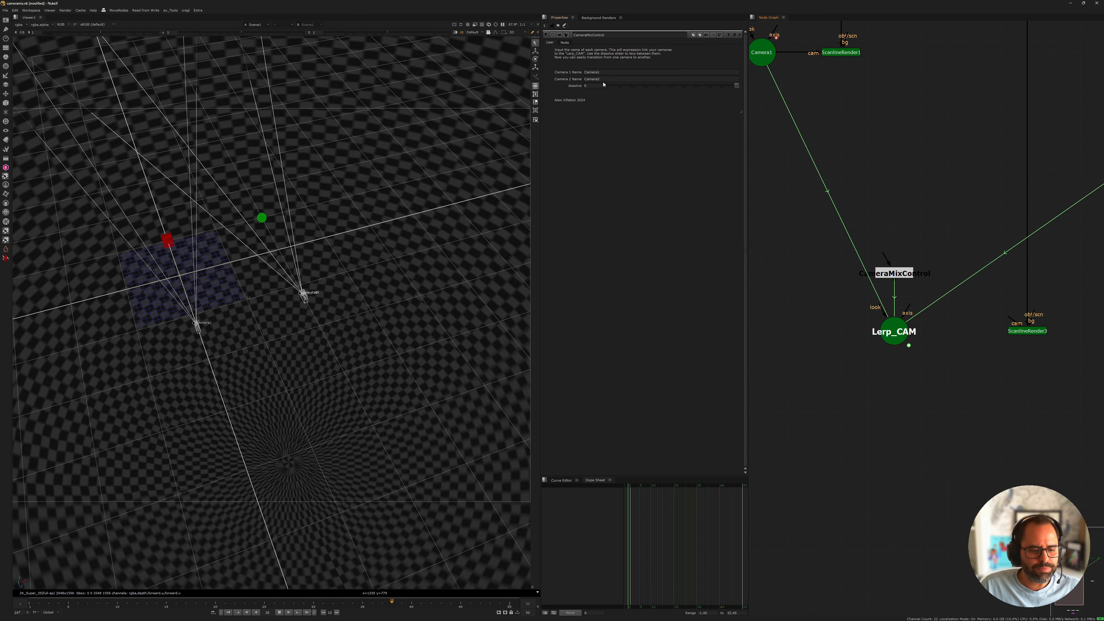
pyautogui.moveTo(604, 85); pyautogui.dragTo(662, 91)
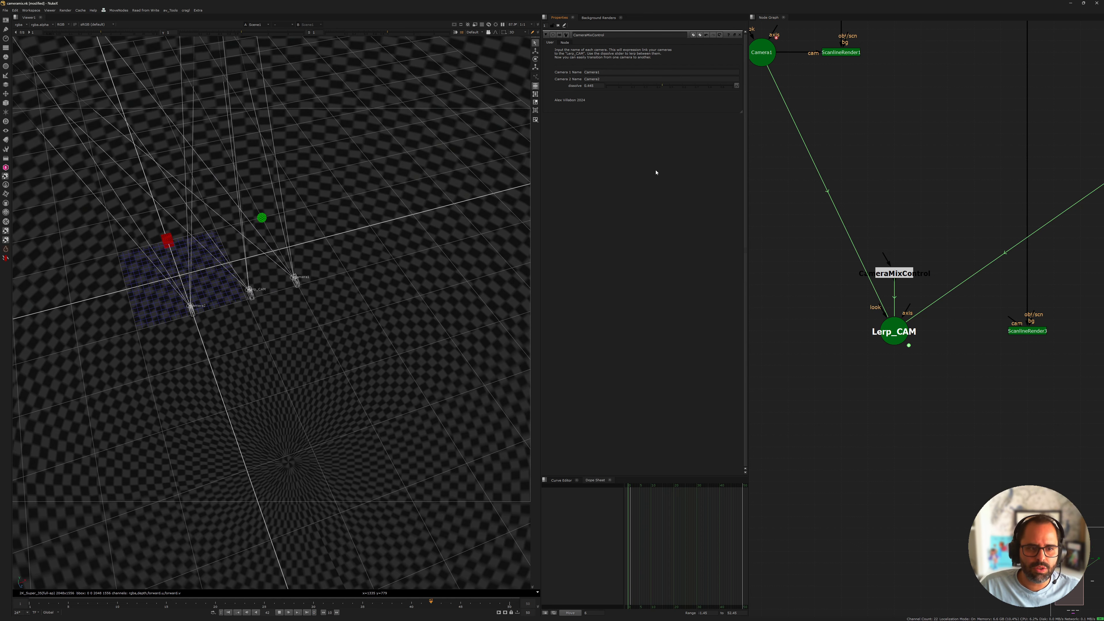
pyautogui.click(279, 612)
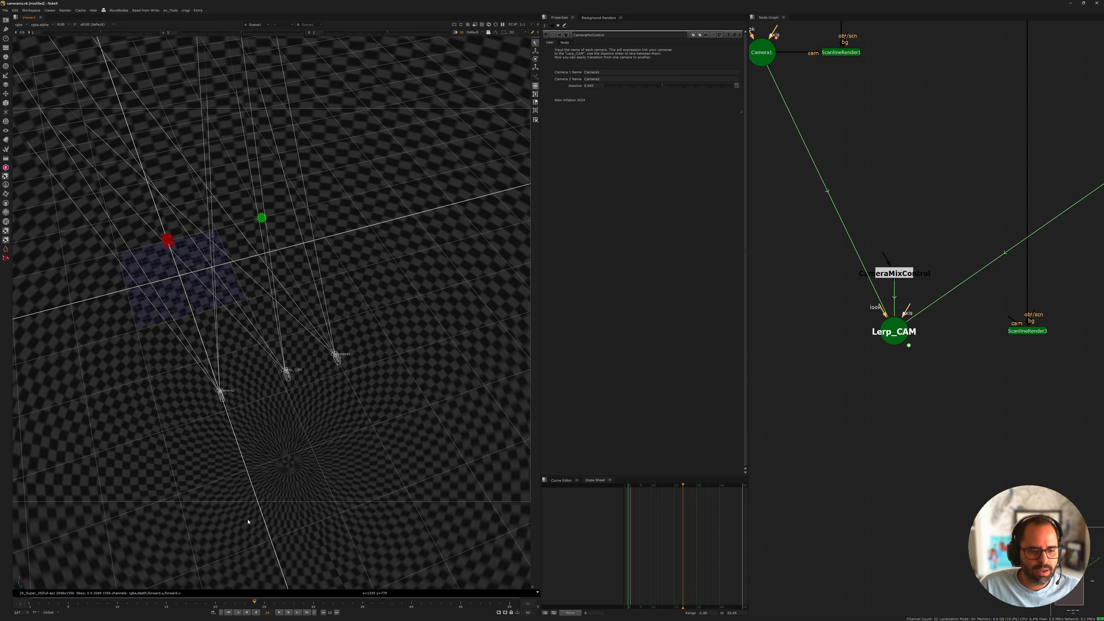
# Set a keyframe on the CameraMixControl dissolve with value 0 at frame 10
pyautogui.click(125, 606)
pyautogui.click(118, 605)
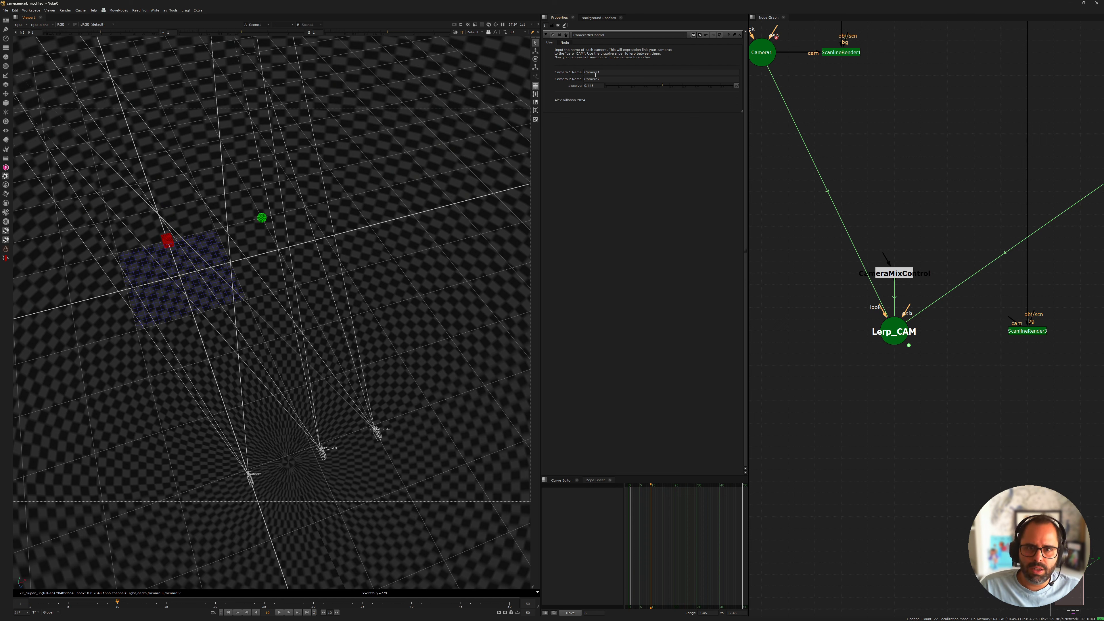
pyautogui.doubleClick(600, 85)
pyautogui.write('0')
pyautogui.press('Return')
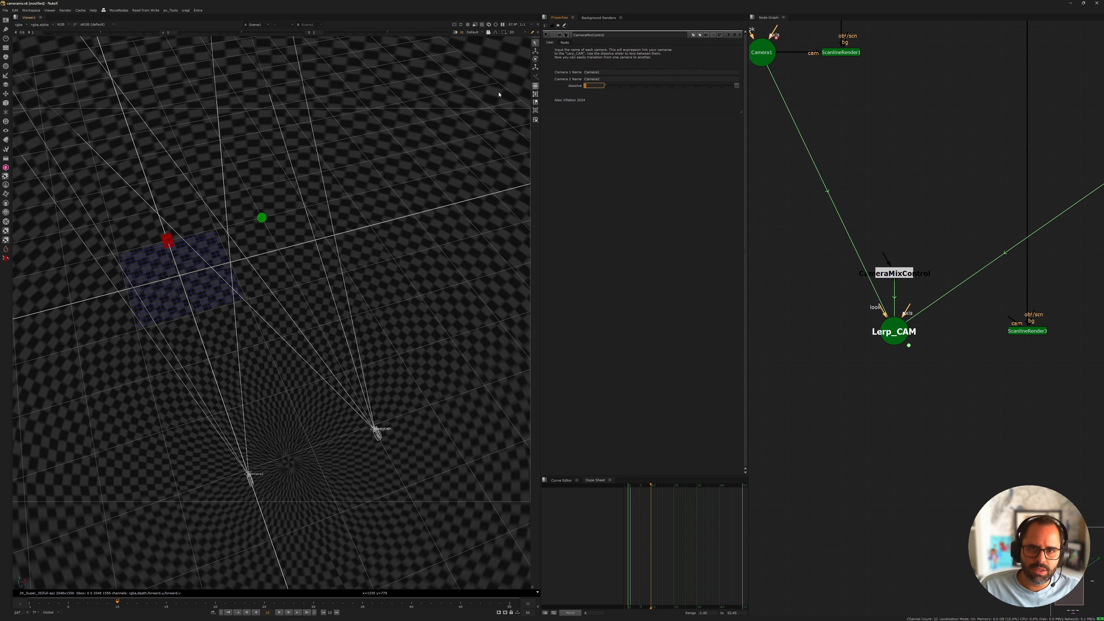
pyautogui.rightClick(593, 86)
pyautogui.click(600, 90)
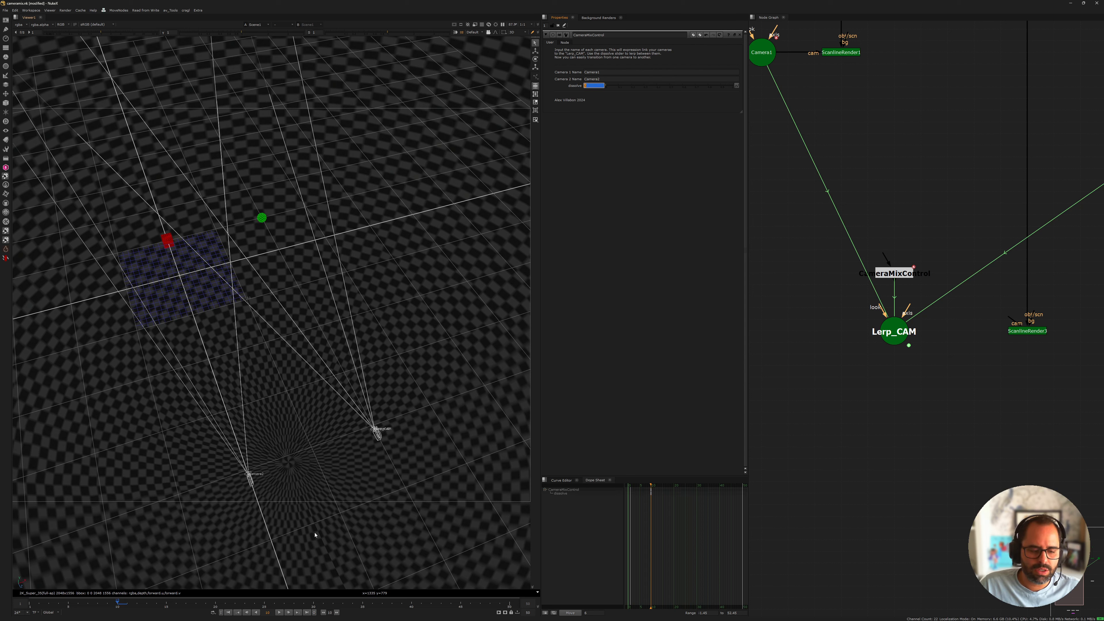
# Key the CameraMixControl dissolve at 1 on frame 40, and scrub the timeline to check the camera transition
pyautogui.click(411, 605)
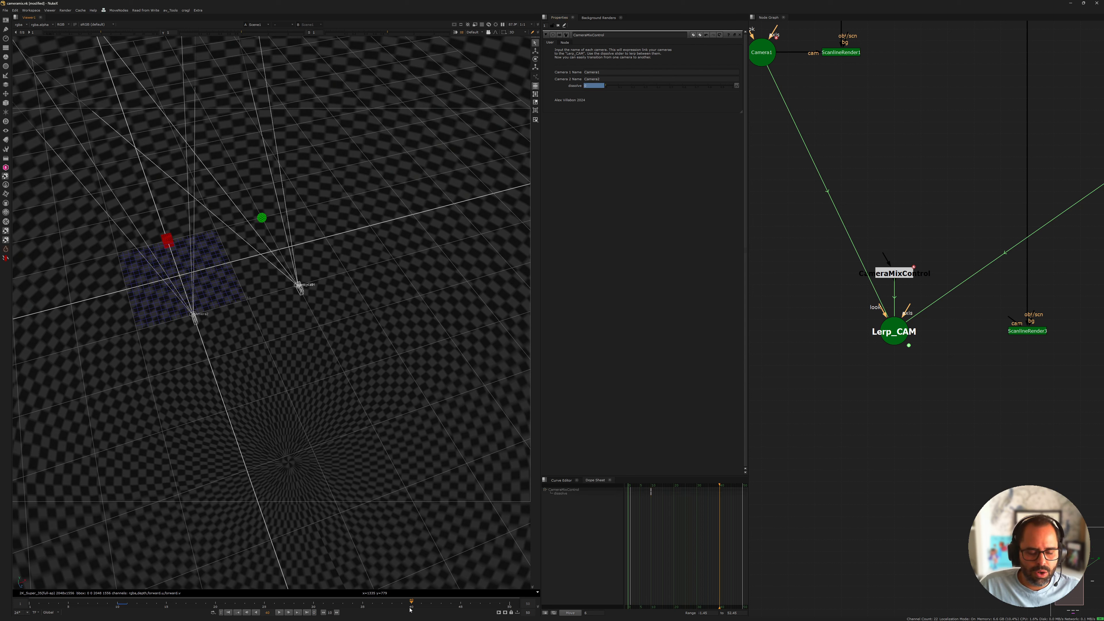
pyautogui.moveTo(592, 86); pyautogui.dragTo(567, 86)
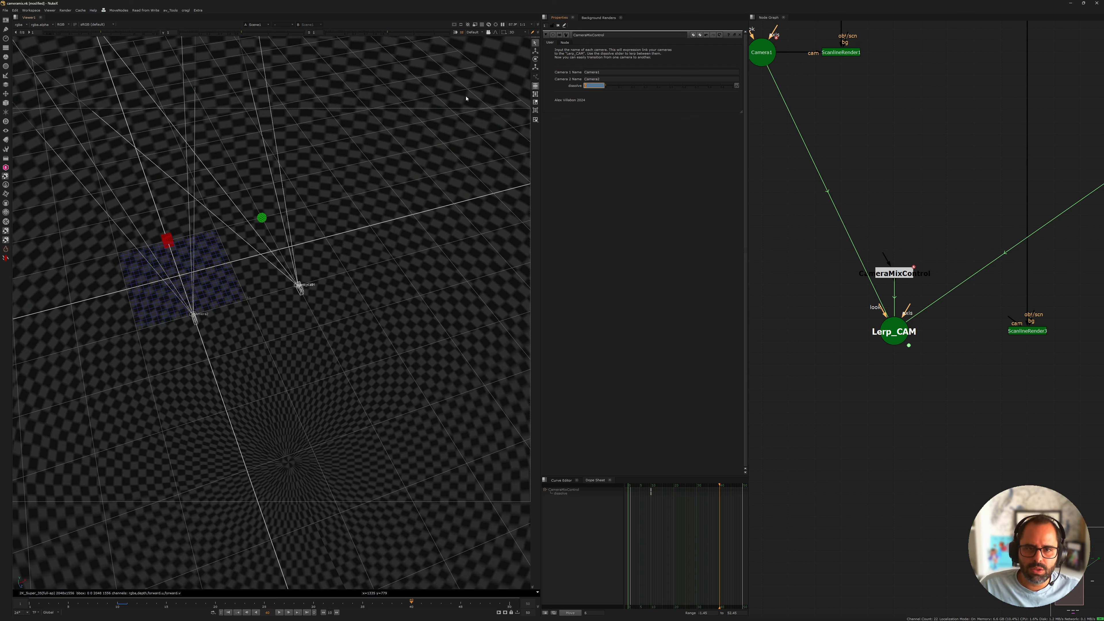
pyautogui.write('1')
pyautogui.press('Return')
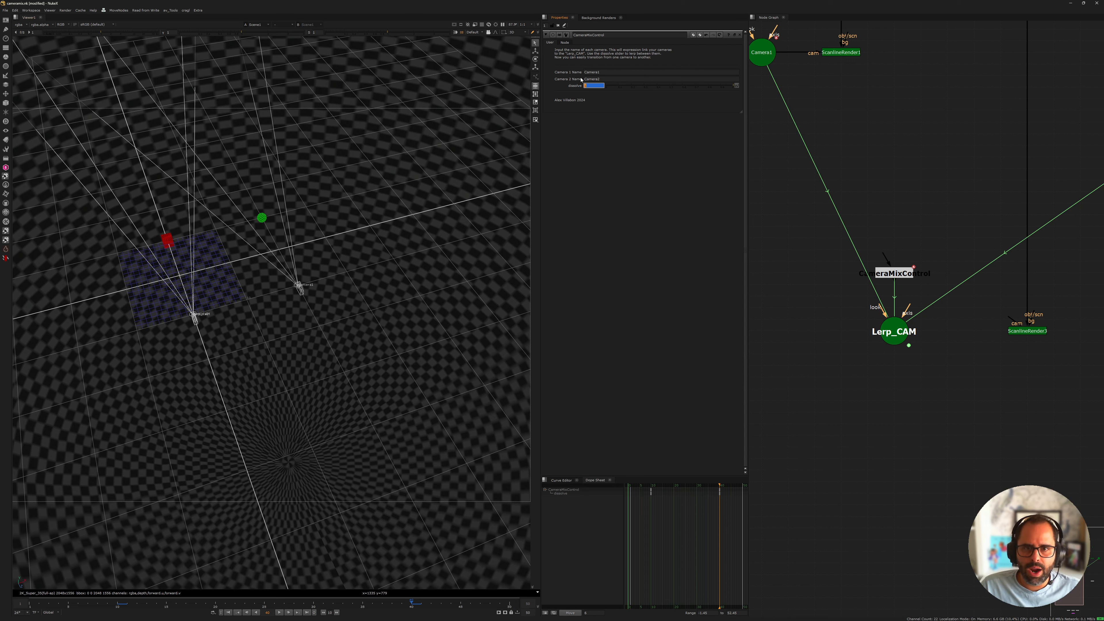
pyautogui.moveTo(284, 609); pyautogui.dragTo(266, 582)
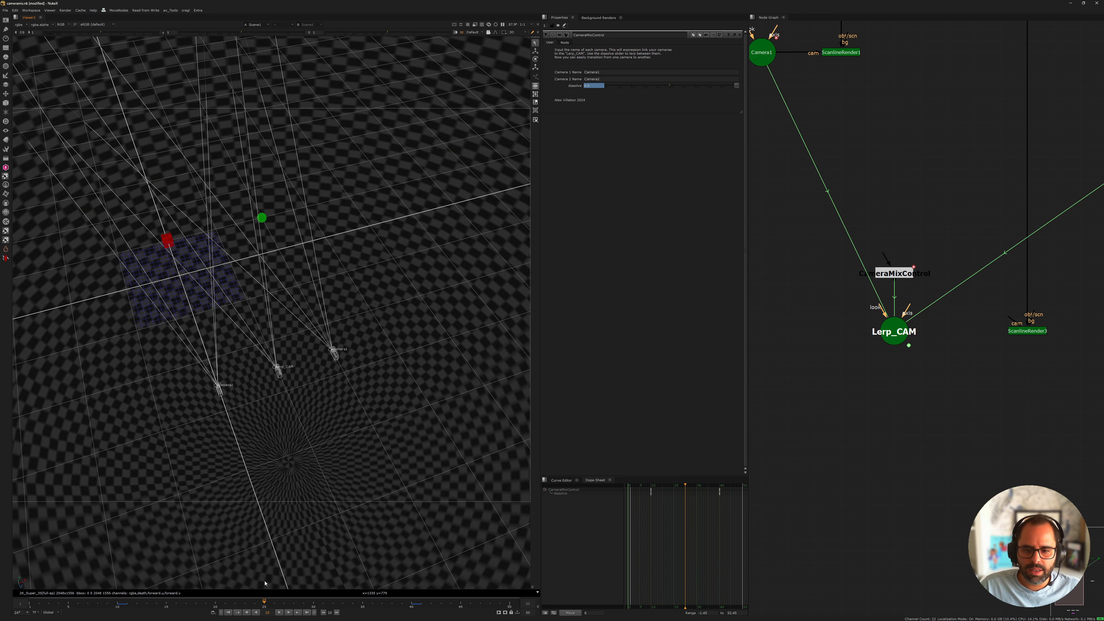
# Smooth the dissolve animation curve by giving both of its keyframes horizontal tangents
pyautogui.scroll(3, 871, 286)
pyautogui.click(923, 264)
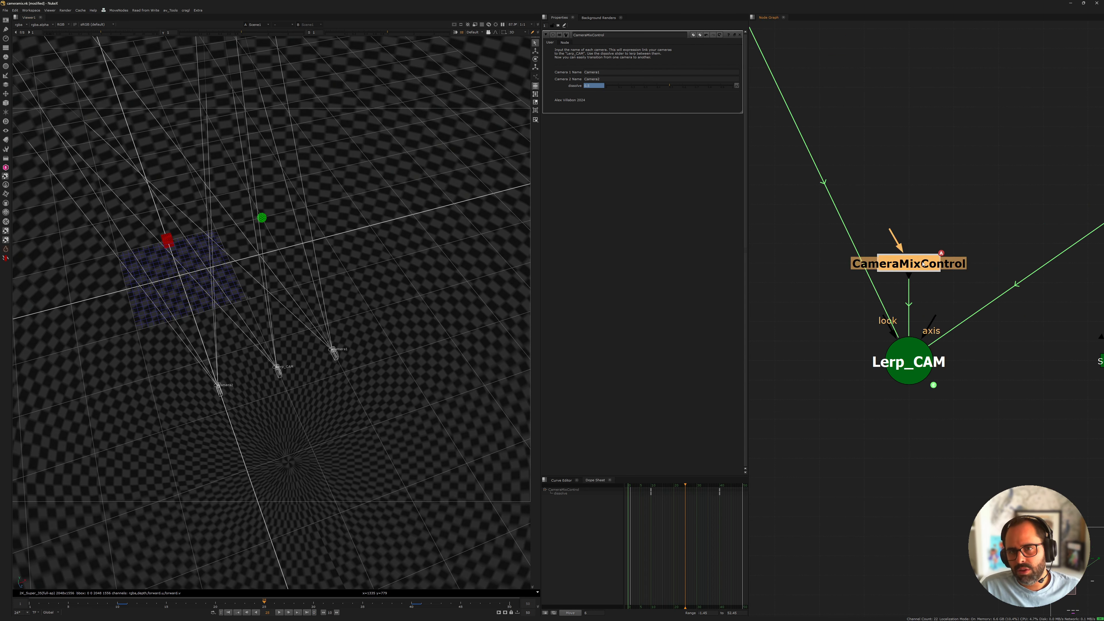
pyautogui.click(562, 480)
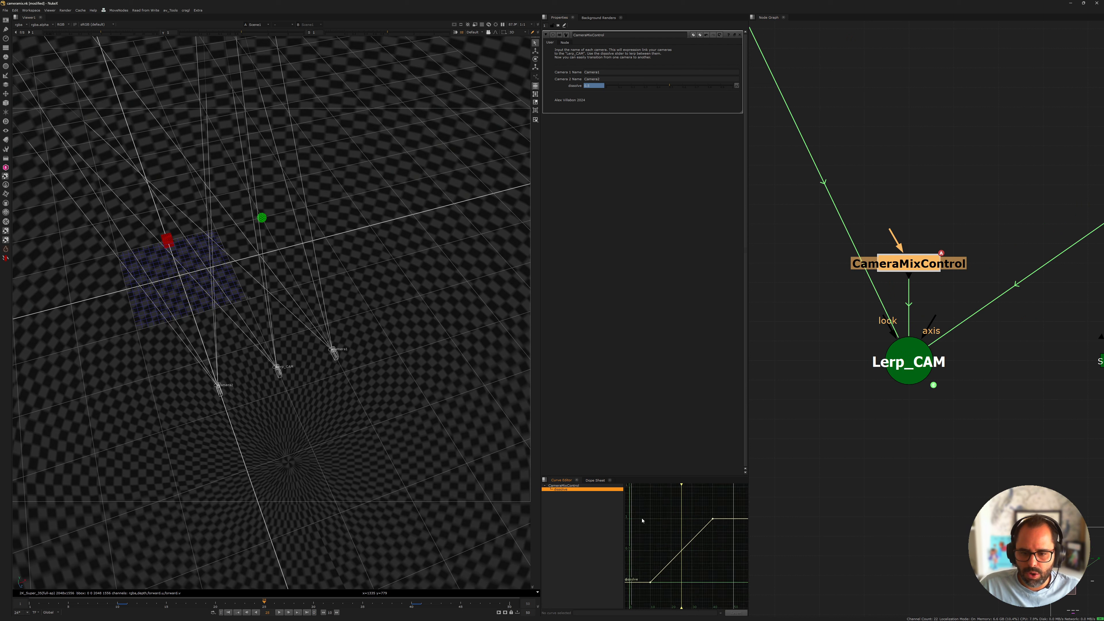
pyautogui.moveTo(642, 521); pyautogui.dragTo(716, 594)
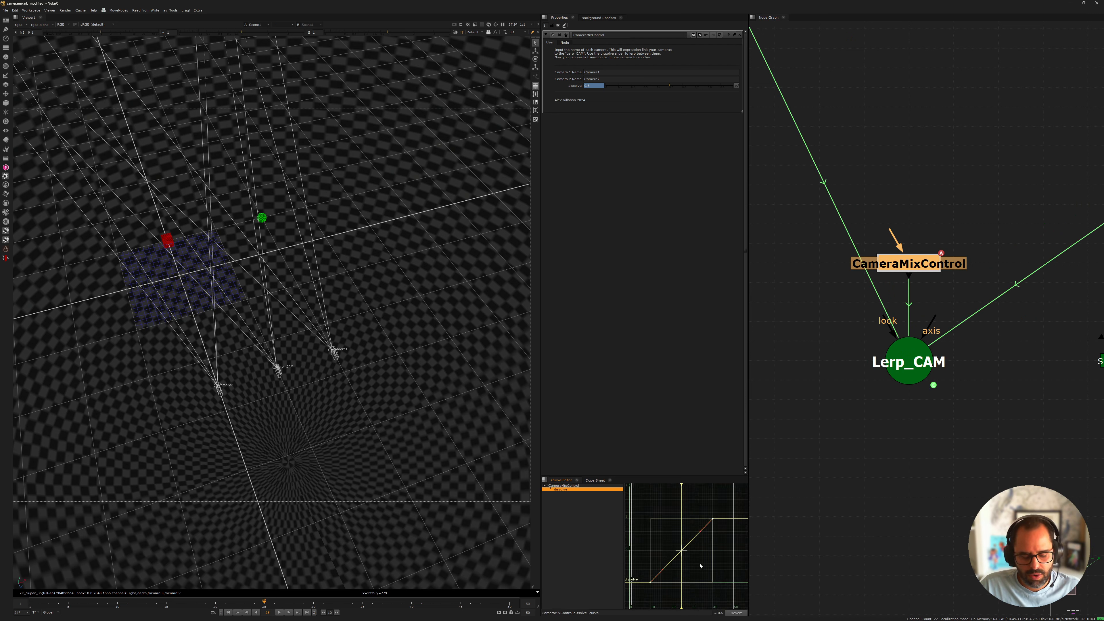
pyautogui.press('h')
pyautogui.click(651, 523)
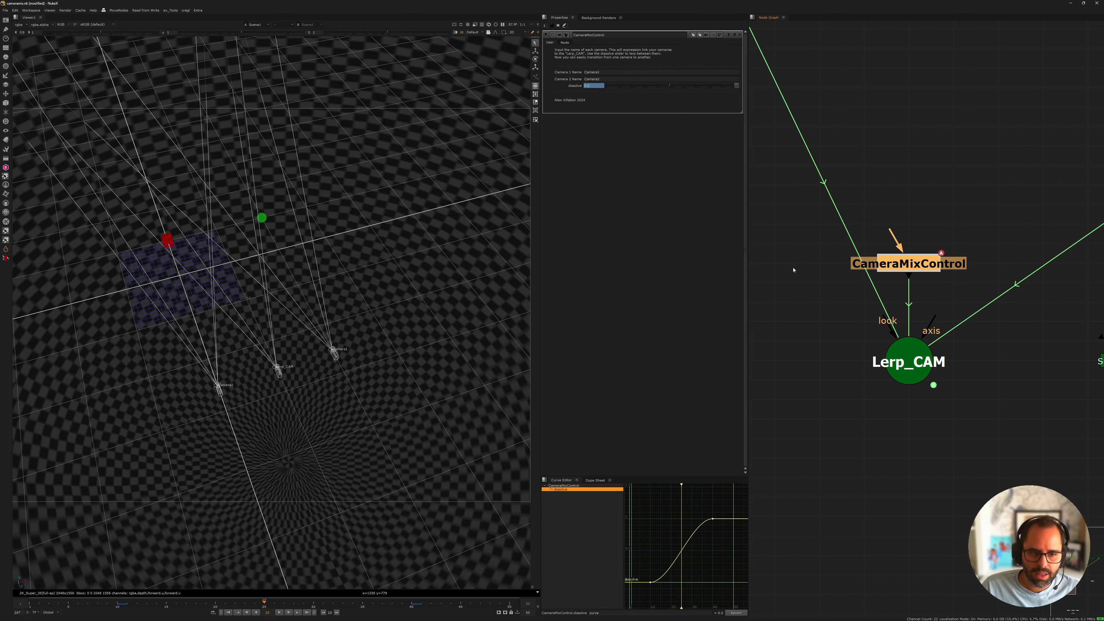
# Connect the cam input of ScanlineRender3 to Lerp_CAM
pyautogui.scroll(-5, 917, 252)
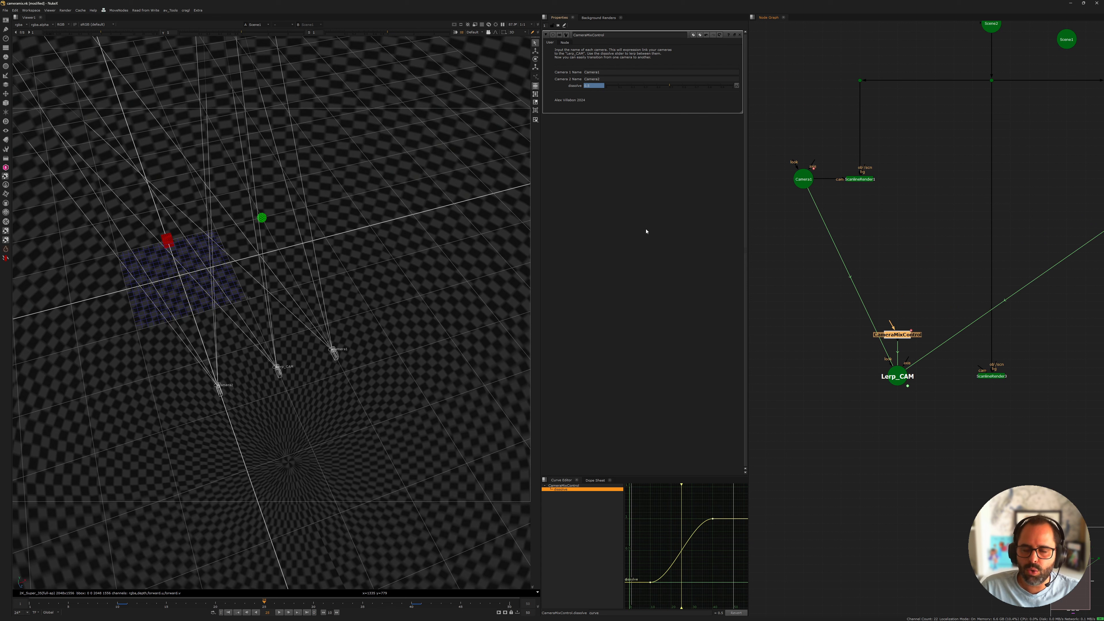
pyautogui.moveTo(953, 351); pyautogui.dragTo(929, 278, button='middle')
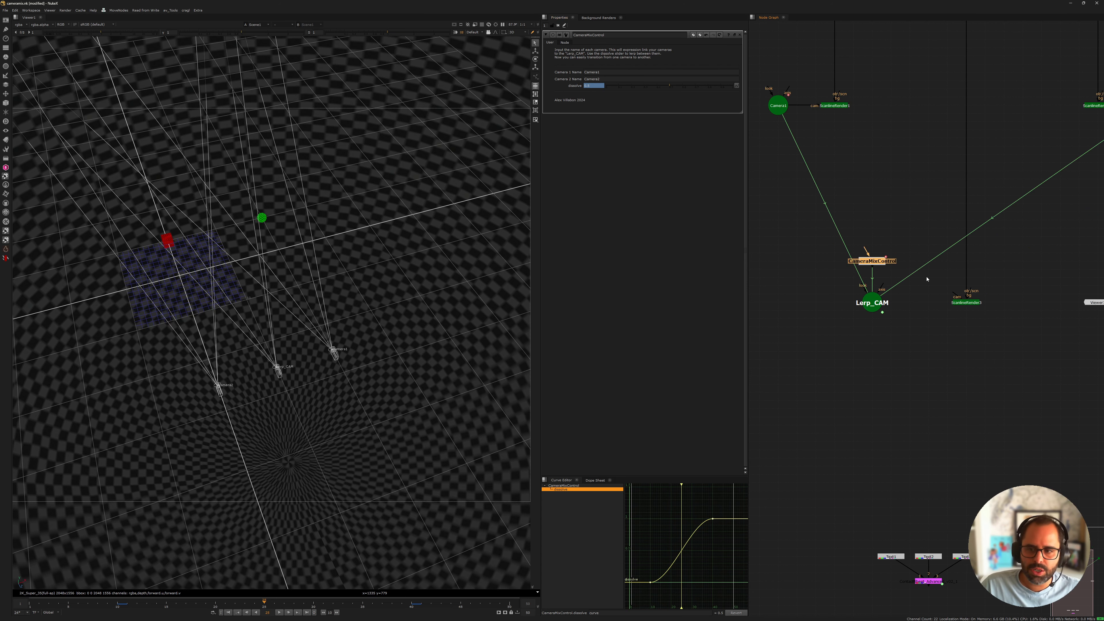
pyautogui.scroll(4, 924, 270)
pyautogui.scroll(-6, 966, 304)
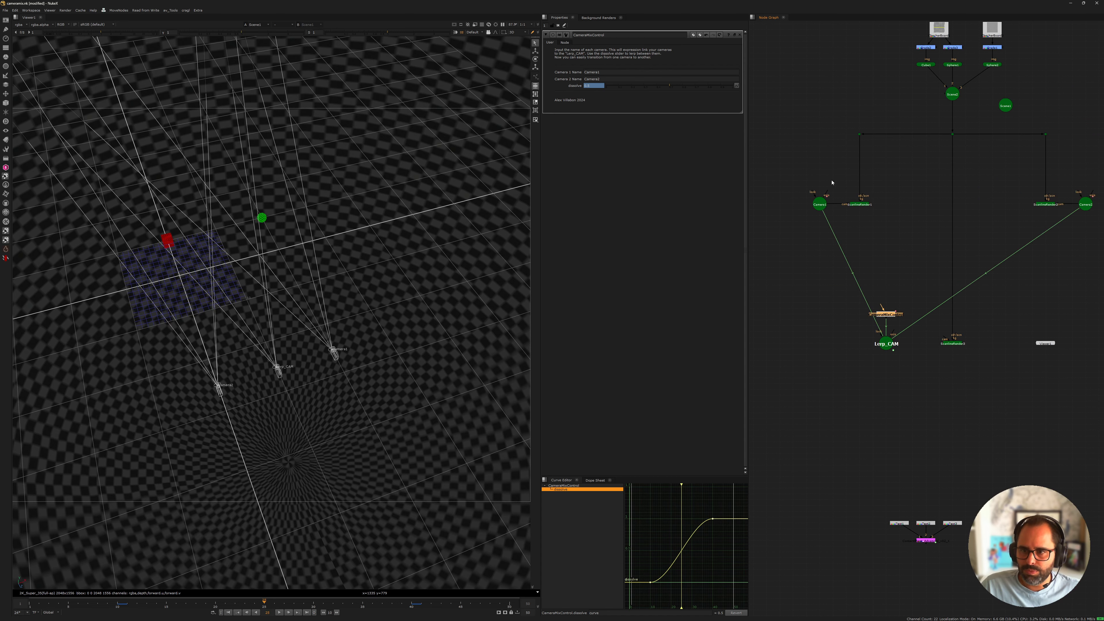
pyautogui.scroll(5, 931, 343)
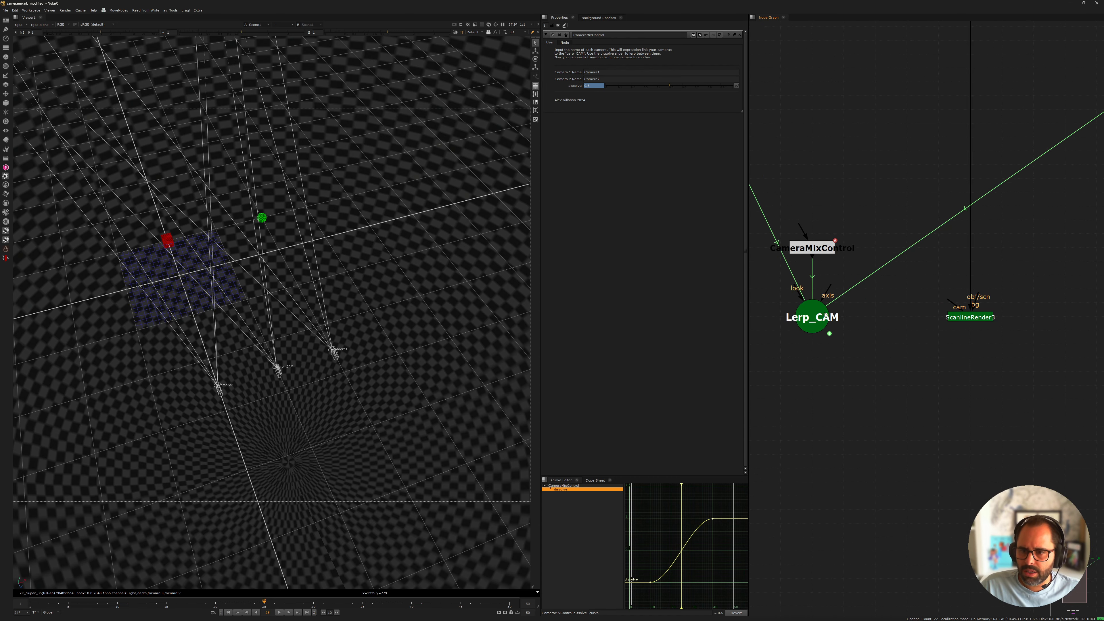
pyautogui.moveTo(950, 305); pyautogui.dragTo(824, 324)
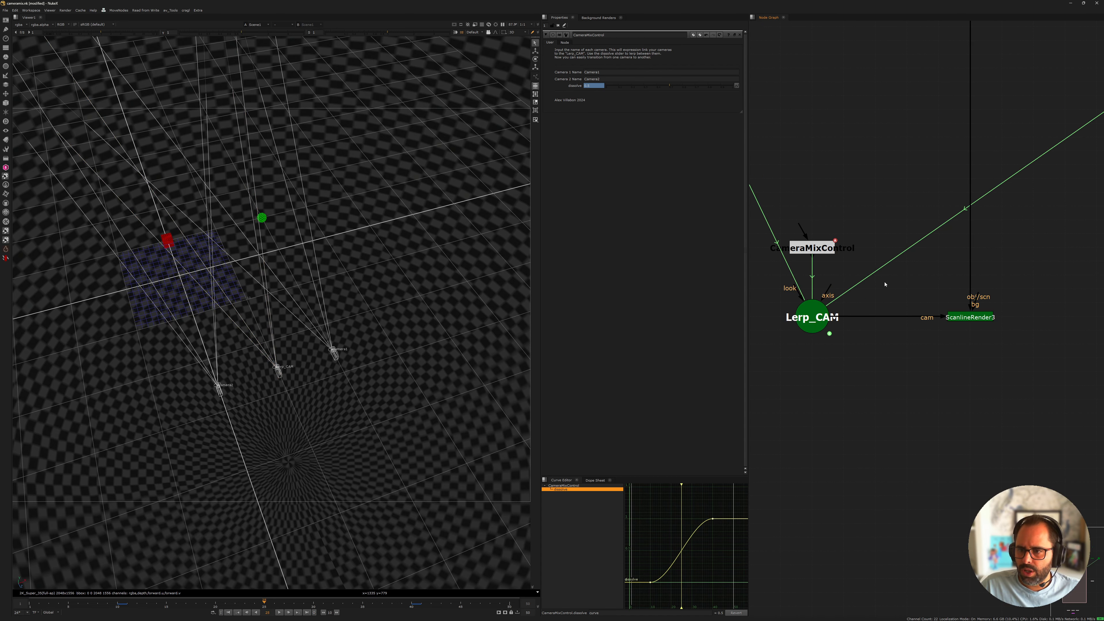
# Show ScanlineRender3's output in the 2D viewer and play the rendered camera transition
pyautogui.moveTo(895, 291); pyautogui.dragTo(967, 335)
pyautogui.scroll(-2, 965, 337)
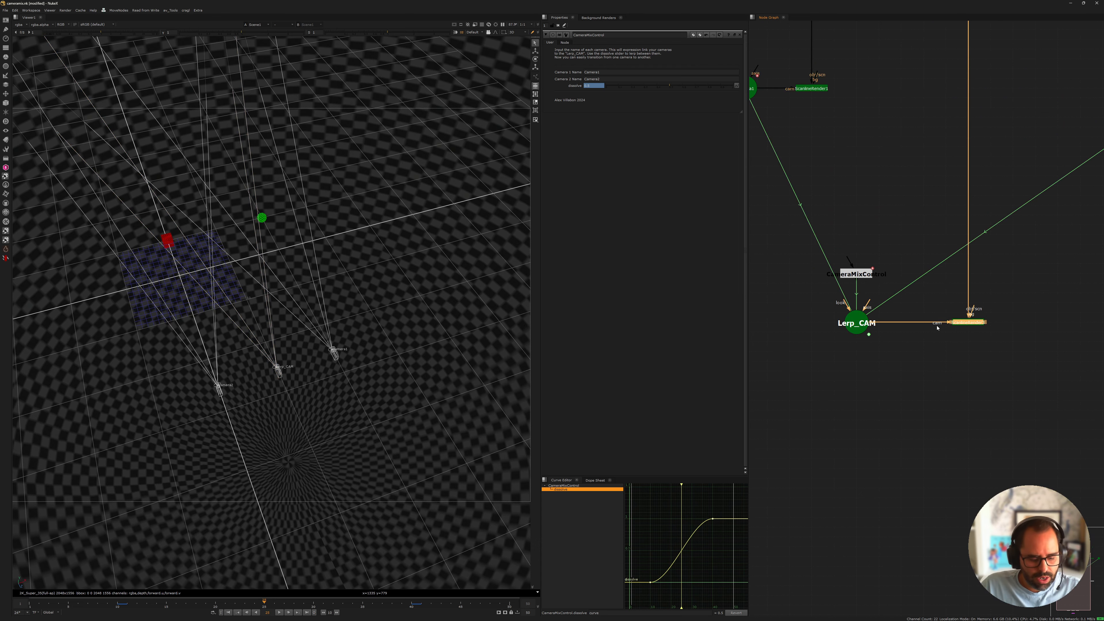
pyautogui.press('1')
pyautogui.press('Tab')
pyautogui.click(279, 614)
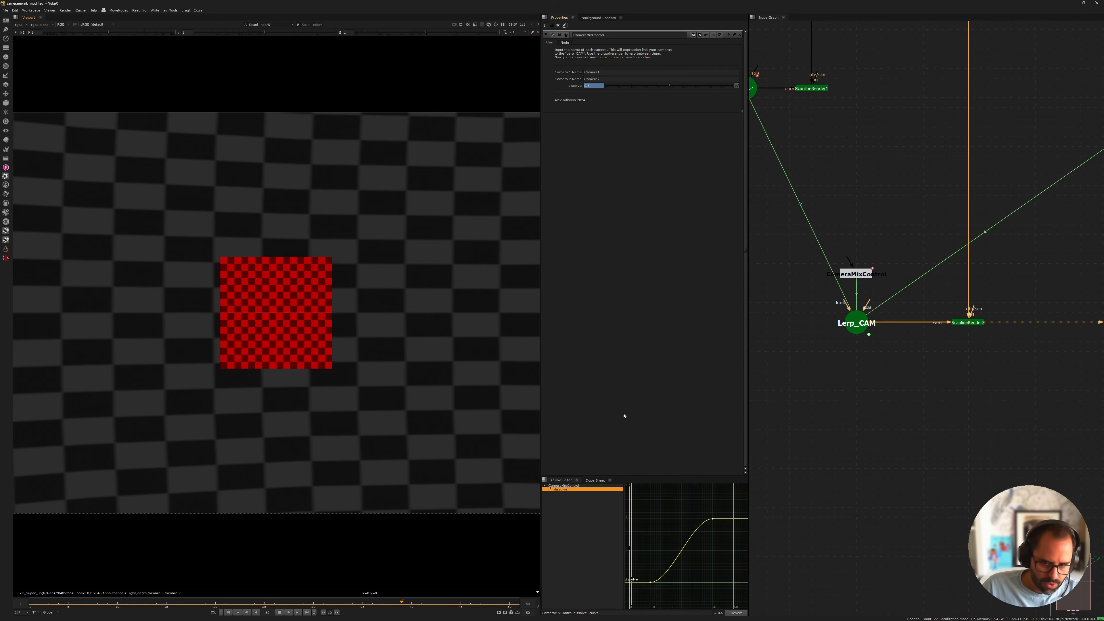
# View the contact sheet of Camera 1, Camera 2 and Lerp_CAM in the viewer, and stop playback after comparing the three renders
pyautogui.scroll(-2, 889, 418)
pyautogui.moveTo(887, 605); pyautogui.dragTo(894, 486, button='middle')
pyautogui.scroll(3, 892, 474)
pyautogui.click(942, 435)
pyautogui.press('1')
pyautogui.click(897, 456)
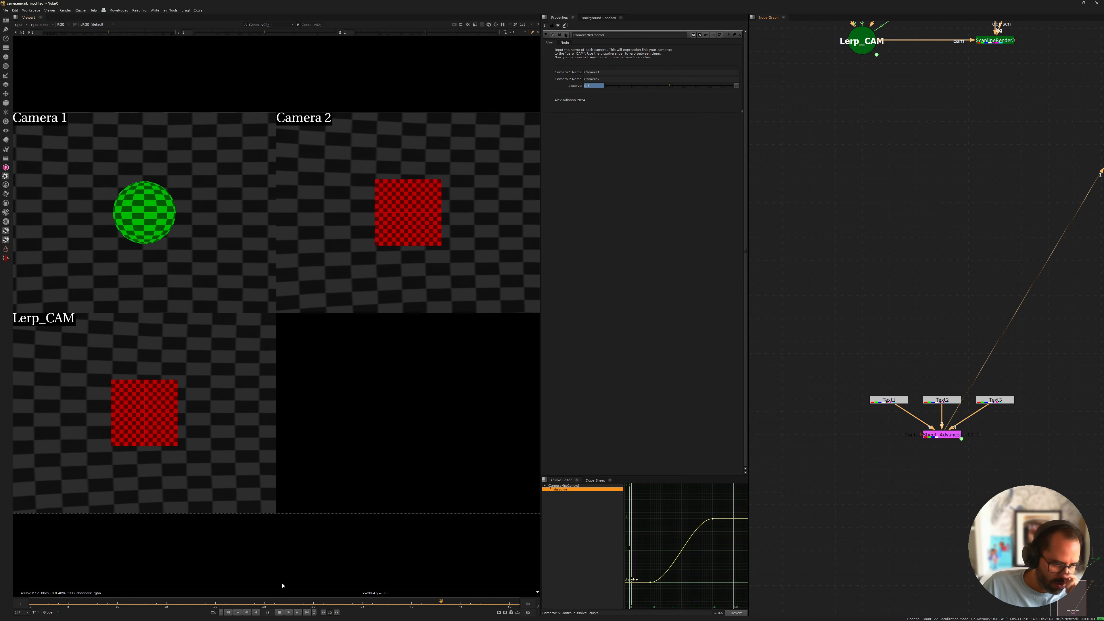
pyautogui.click(280, 613)
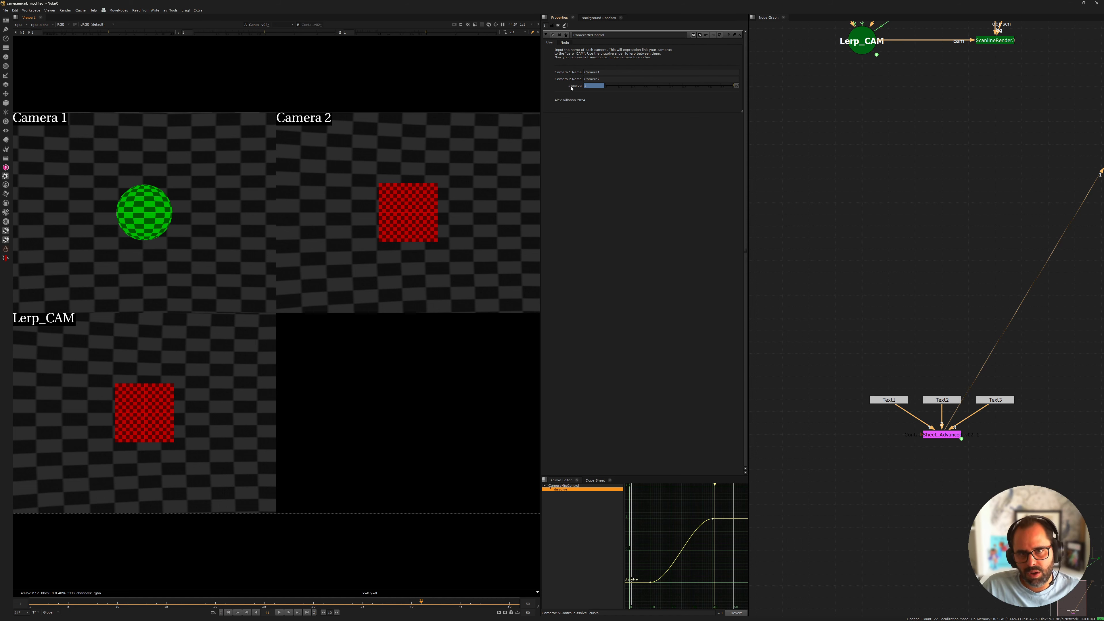
pyautogui.moveTo(604, 72); pyautogui.dragTo(560, 73)
pyautogui.click(610, 71)
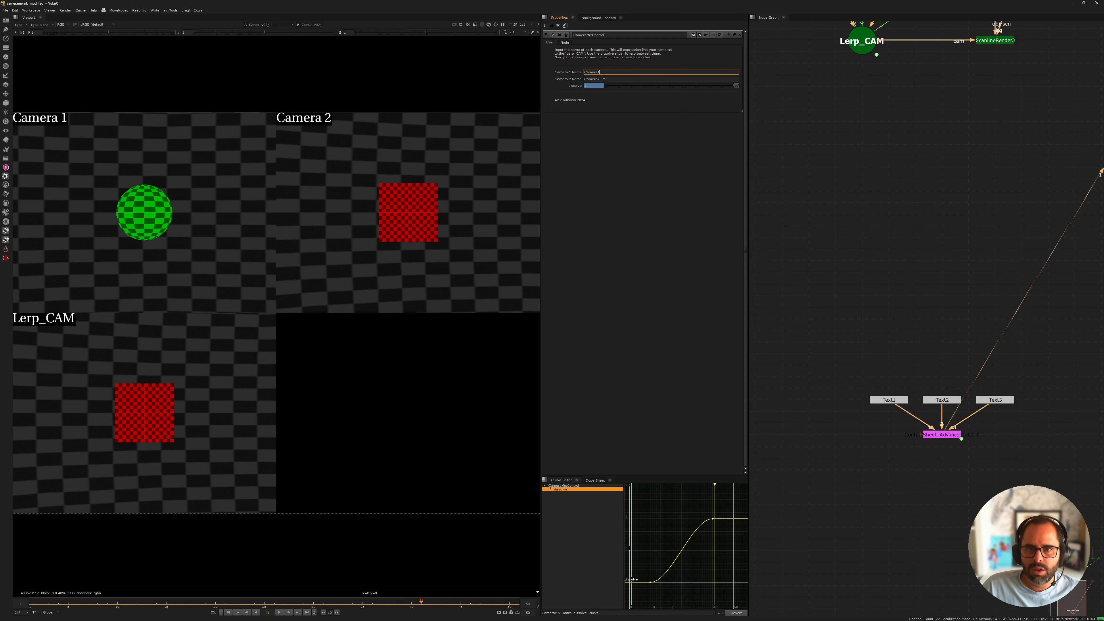
pyautogui.doubleClick(601, 79)
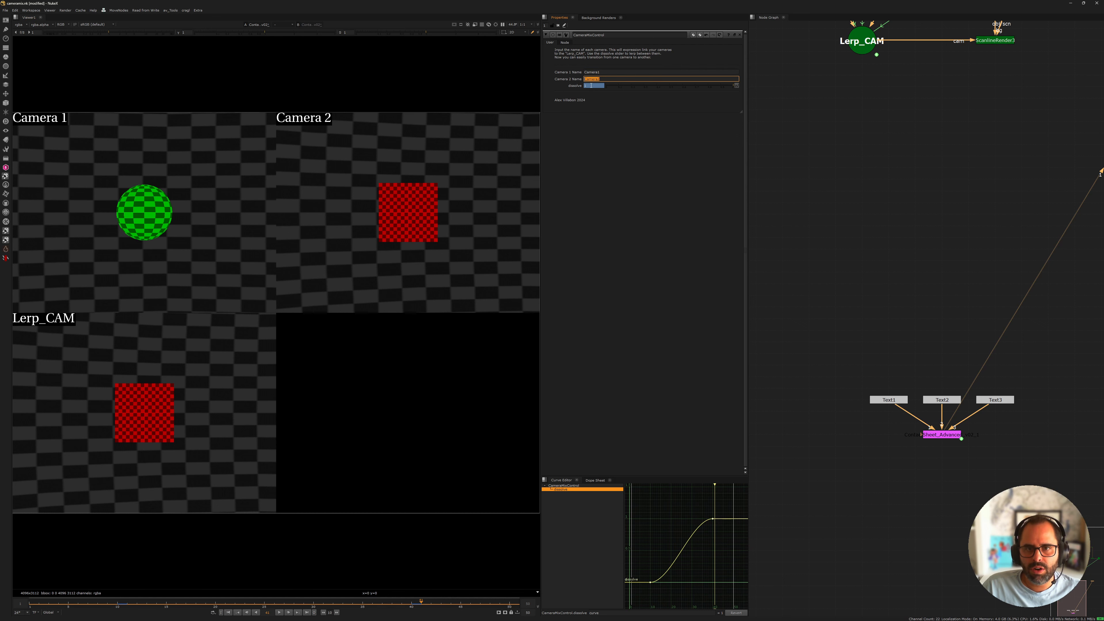
# Reverse the CameraMixControl dissolve by keying it at 0 on frame 40 and 1 on frame 10, and play the transition
pyautogui.click(411, 604)
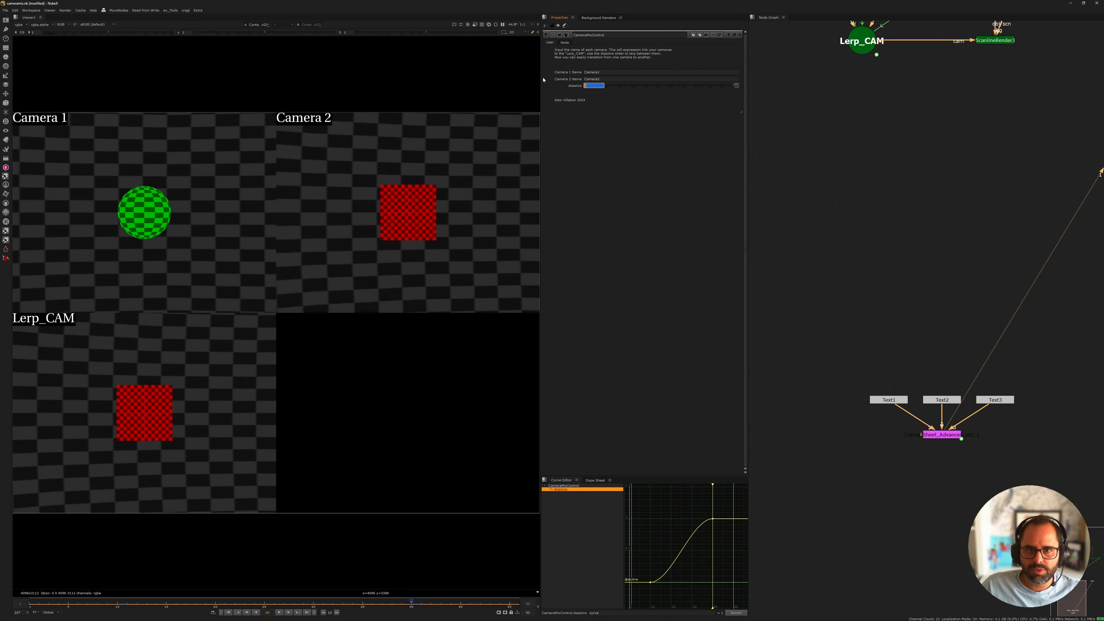
pyautogui.write('0')
pyautogui.press('Return')
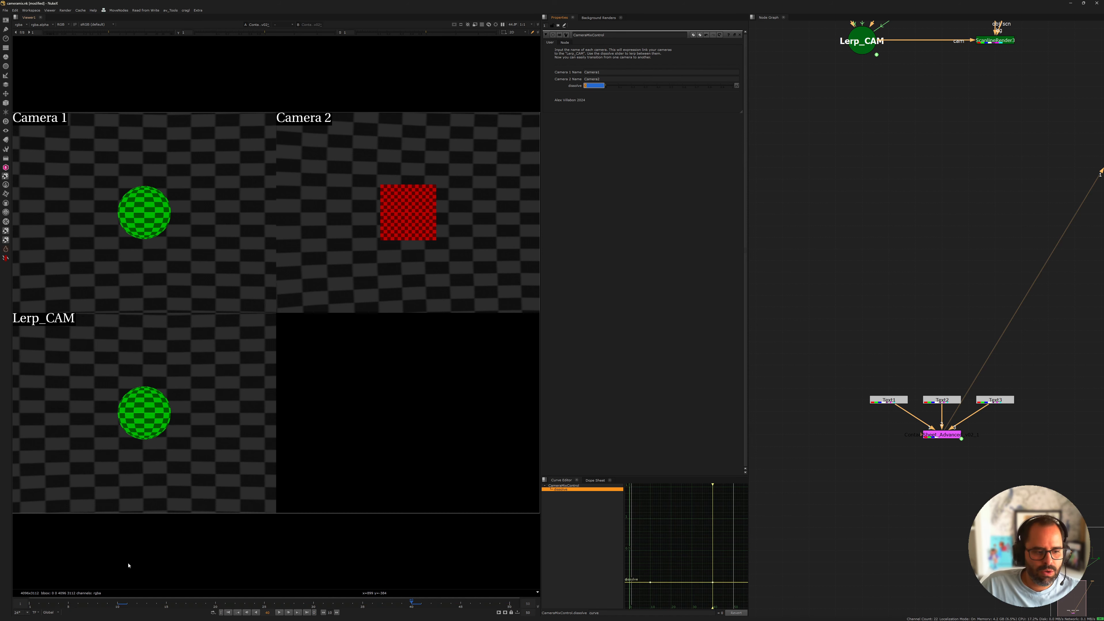
pyautogui.click(120, 606)
pyautogui.write('1')
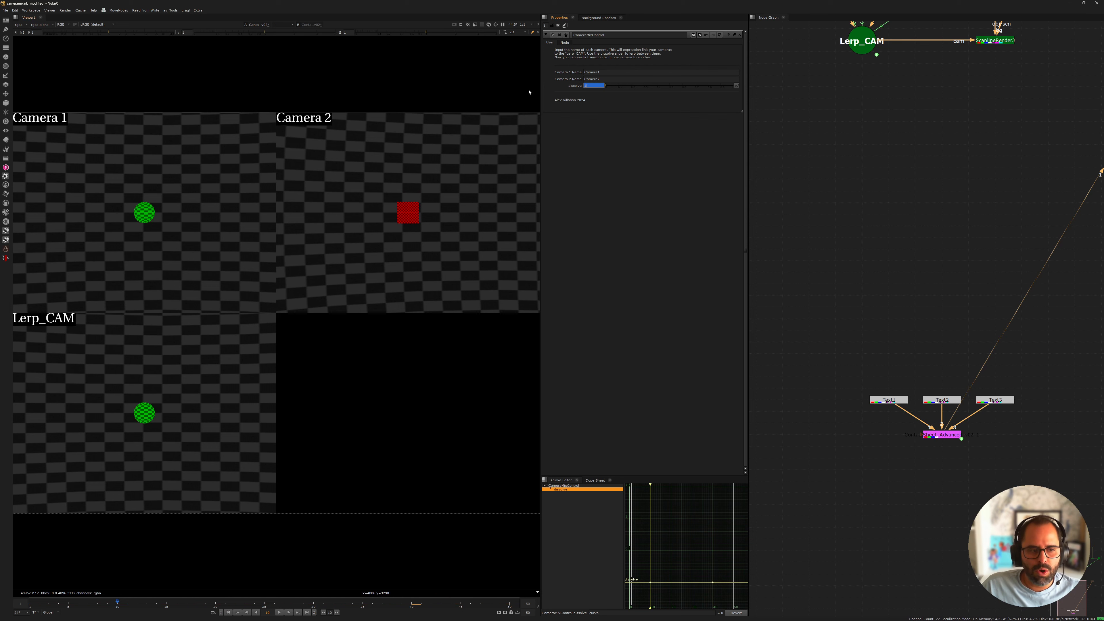
pyautogui.press('Return')
pyautogui.click(287, 613)
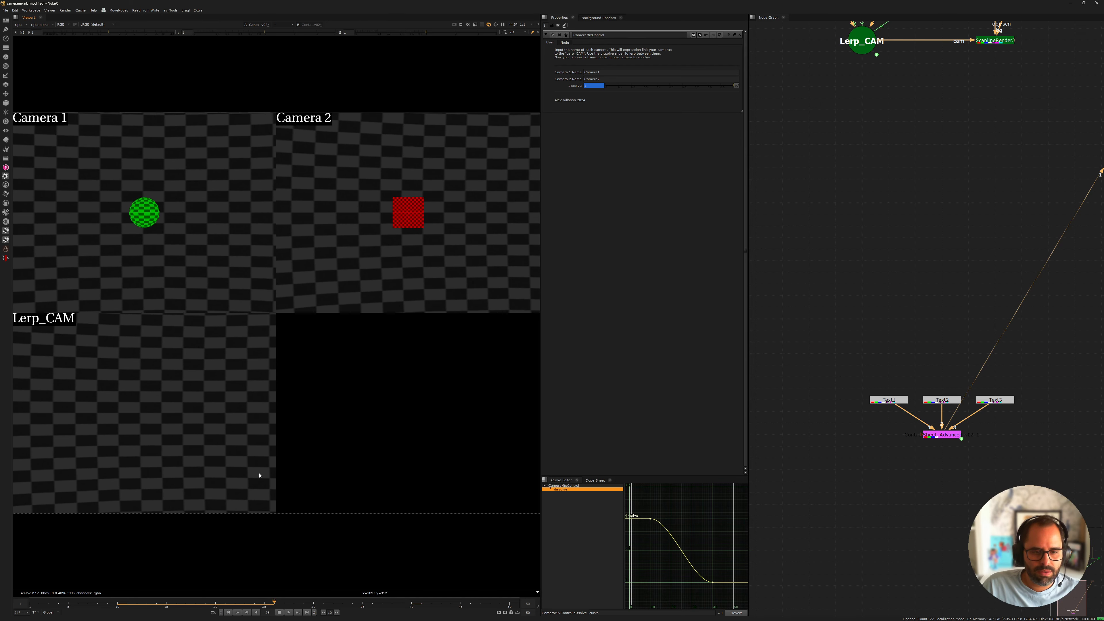
pyautogui.moveTo(869, 139); pyautogui.dragTo(858, 339, button='middle')
pyautogui.moveTo(828, 139); pyautogui.dragTo(885, 254, button='middle')
pyautogui.scroll(-3, 880, 280)
pyautogui.scroll(-2, 882, 280)
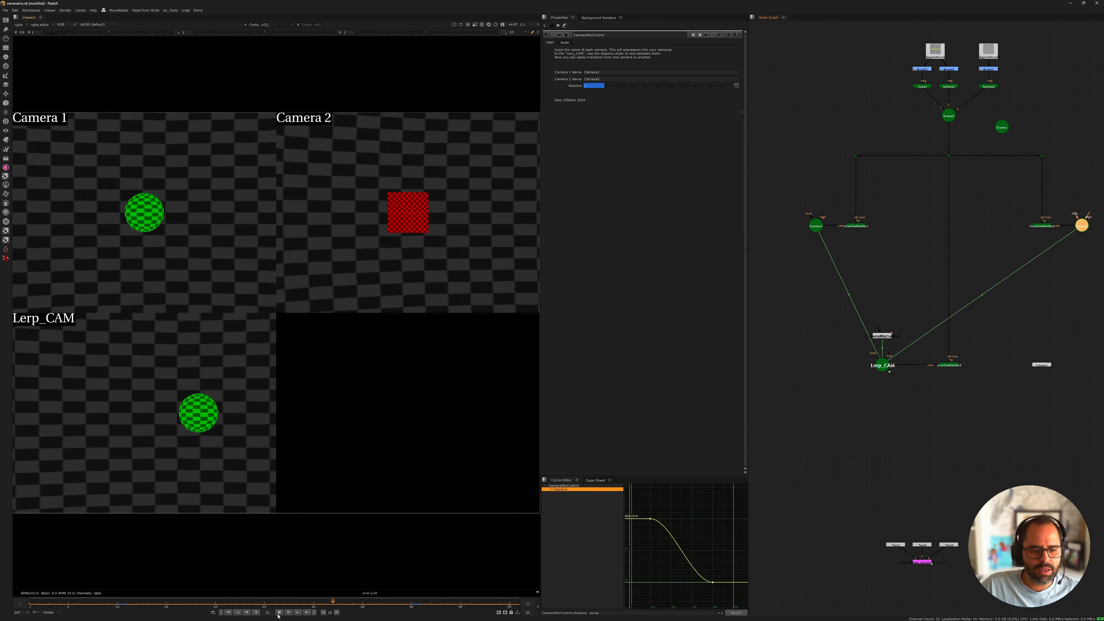
pyautogui.scroll(2, 816, 283)
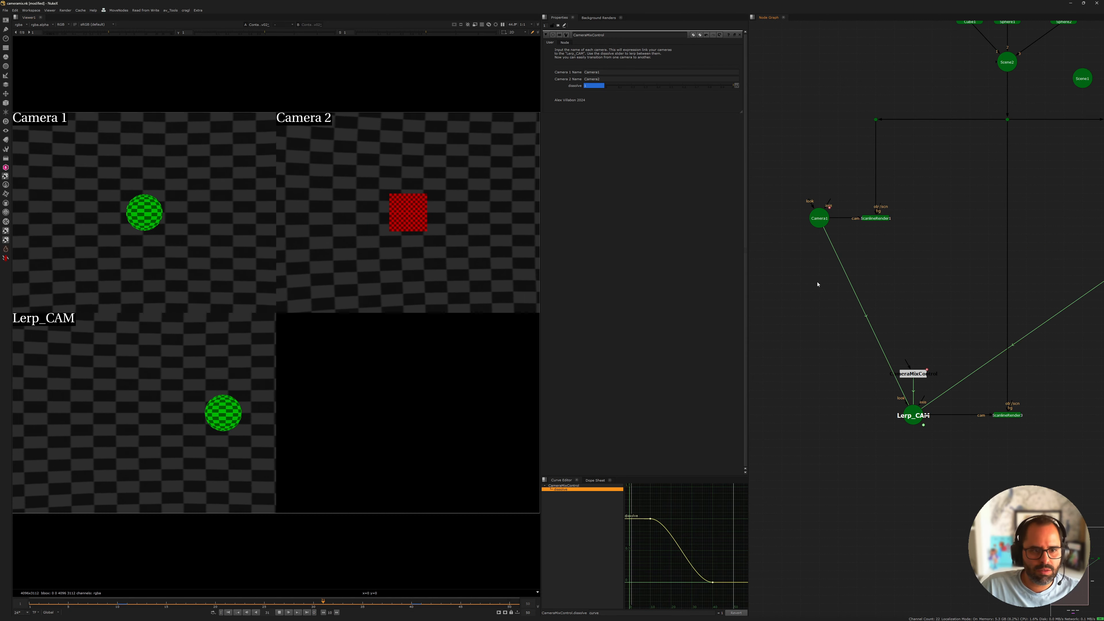
pyautogui.moveTo(871, 178); pyautogui.dragTo(848, 197, button='middle')
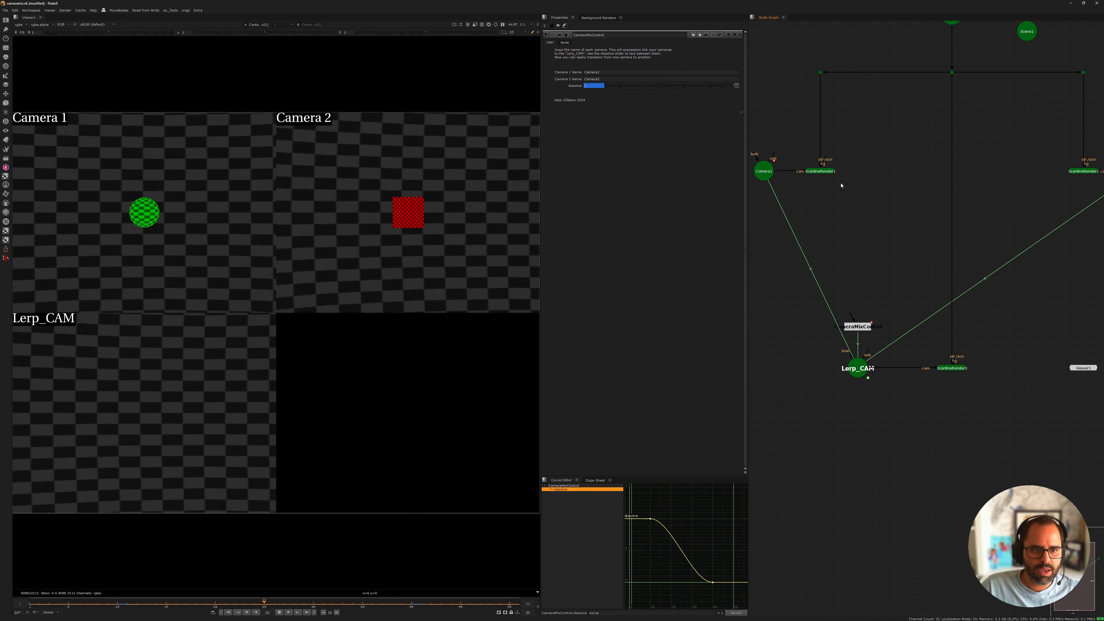